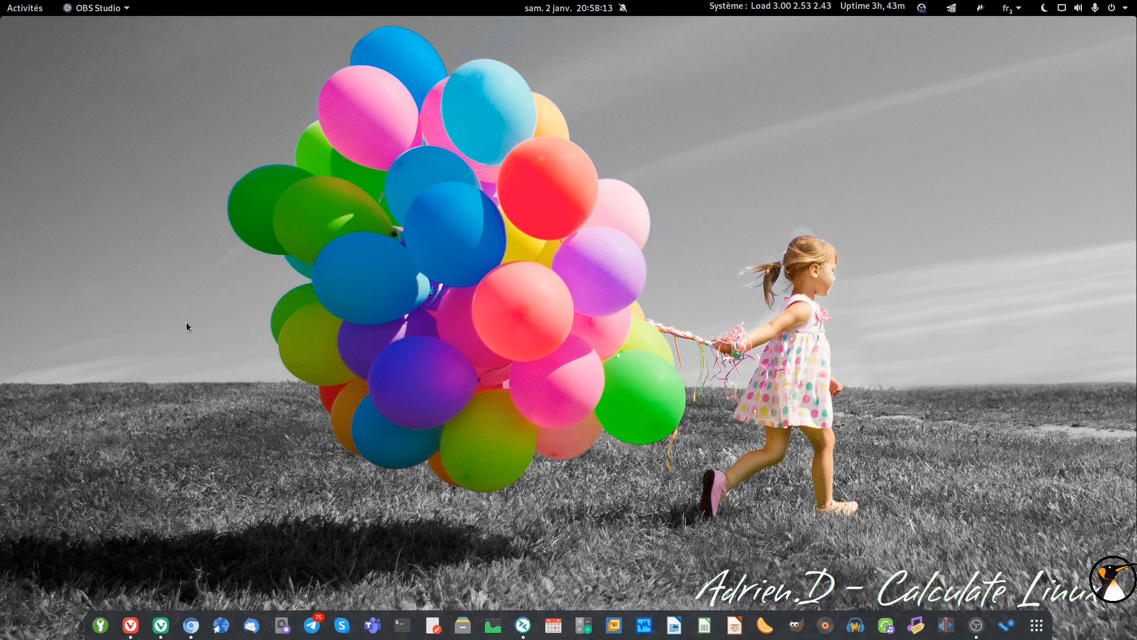
Glance at the Veeam server's remote session, then bring the Vivaldi YouTube tutorial back to the front.
{"action": "left_click", "coordinate": [523, 625]}
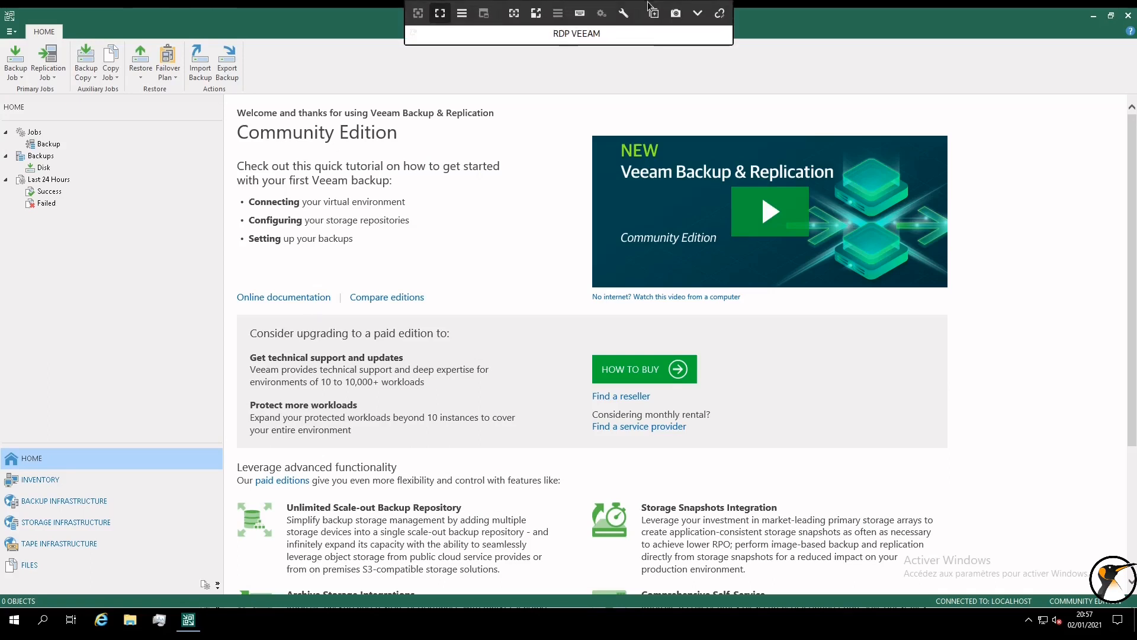
{"action": "left_click", "coordinate": [698, 19]}
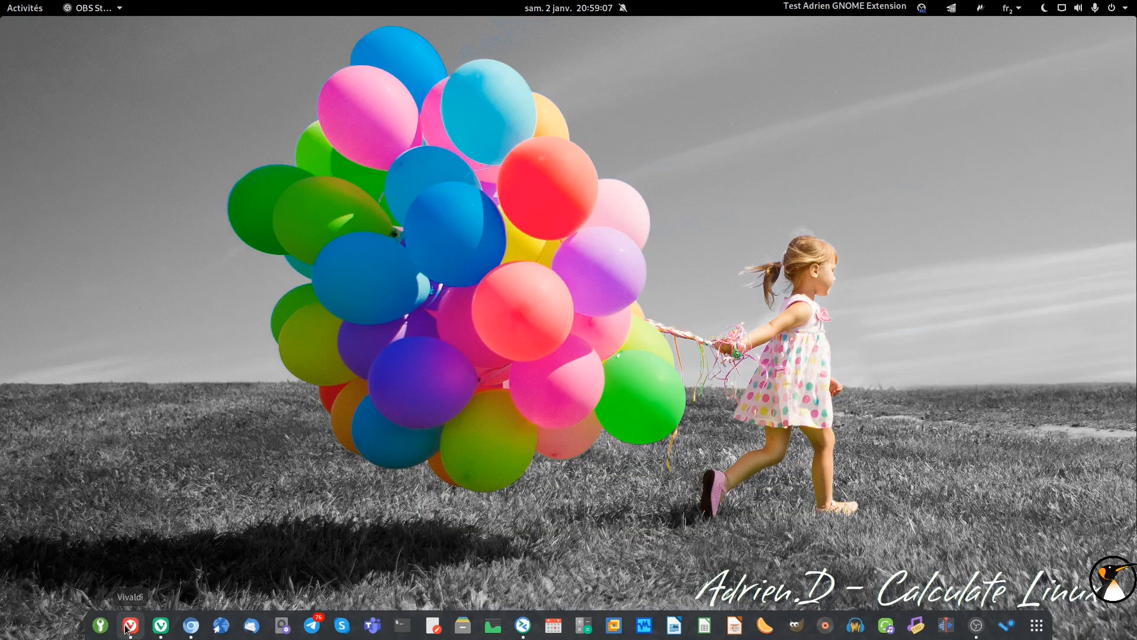
{"action": "left_click", "coordinate": [130, 625]}
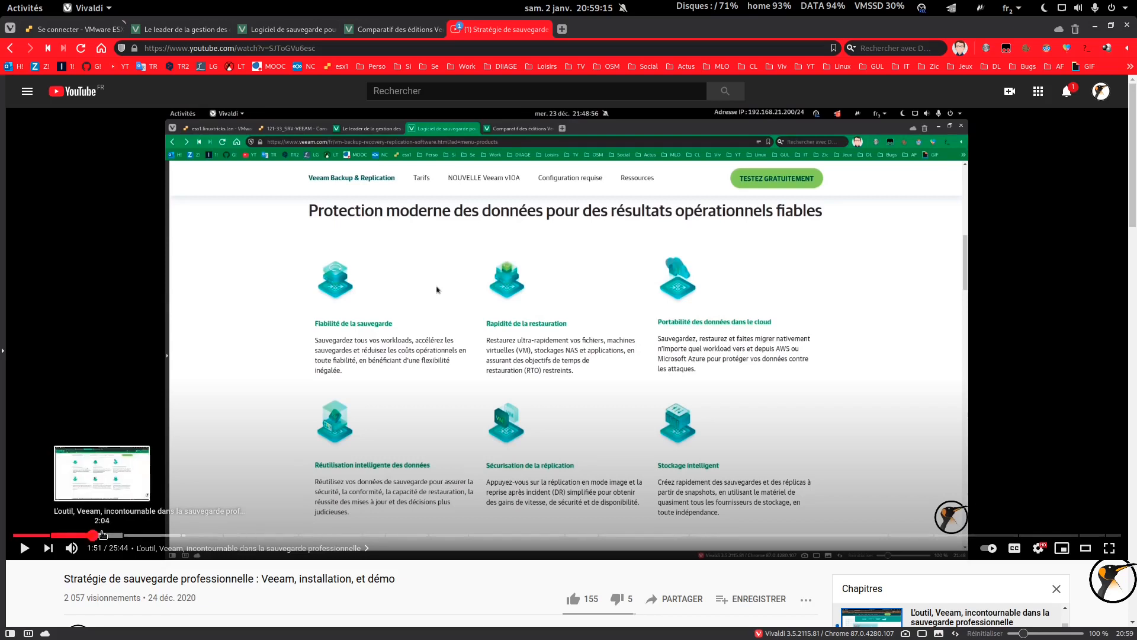
Skim the tutorial from 2:05 through the install, console, repository, ESXi and certificate chapters.
{"action": "left_click", "coordinate": [104, 535]}
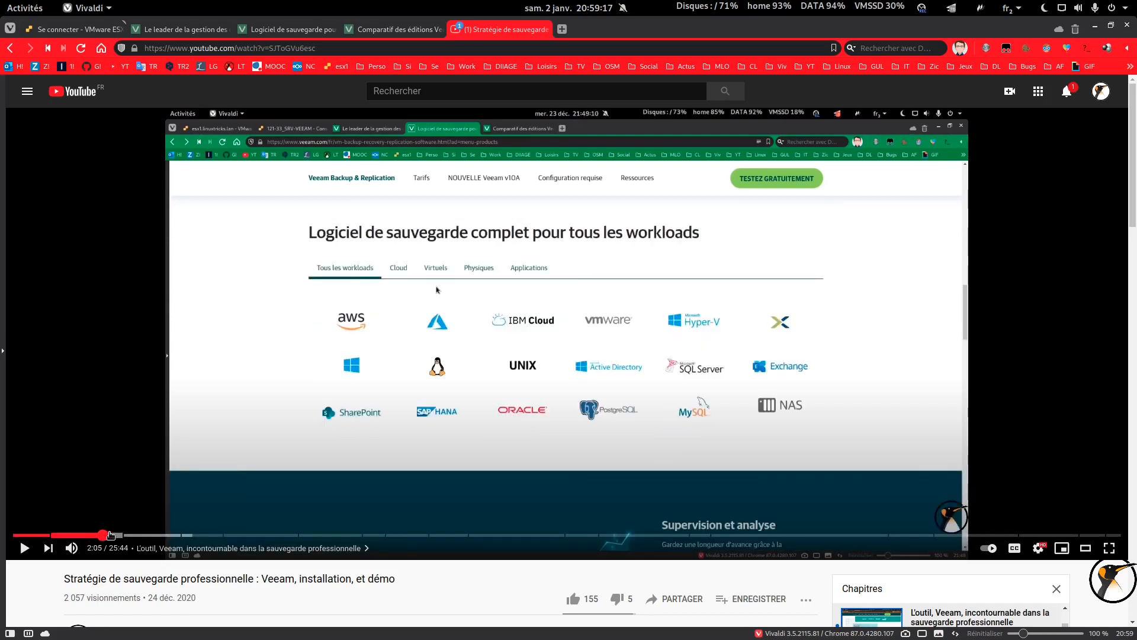
{"action": "left_click", "coordinate": [160, 536]}
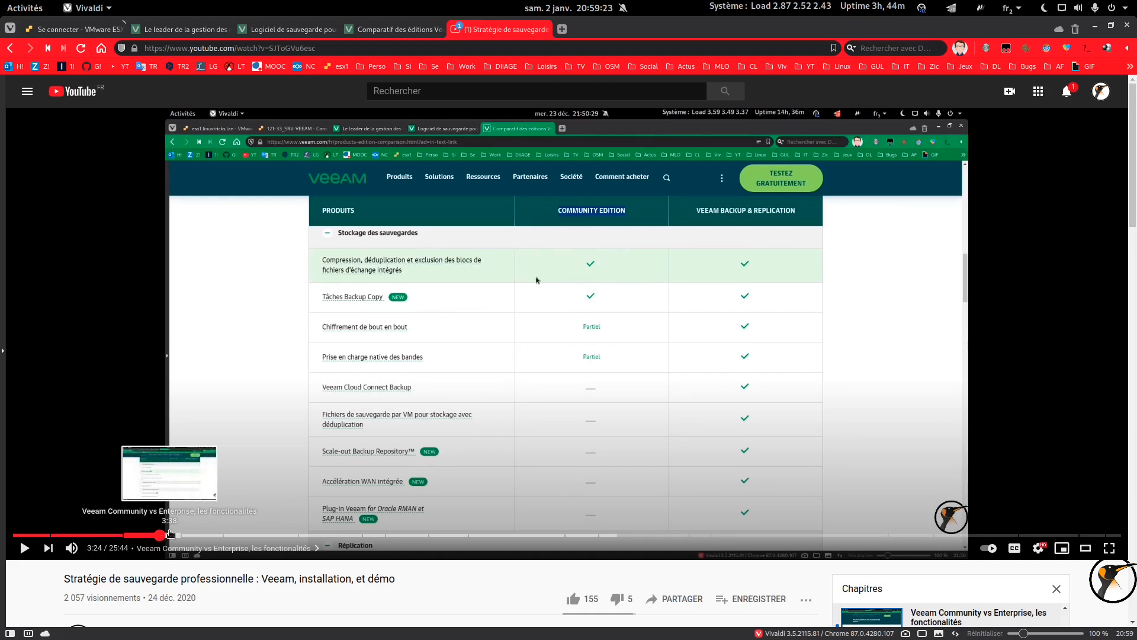
{"action": "left_click", "coordinate": [275, 536]}
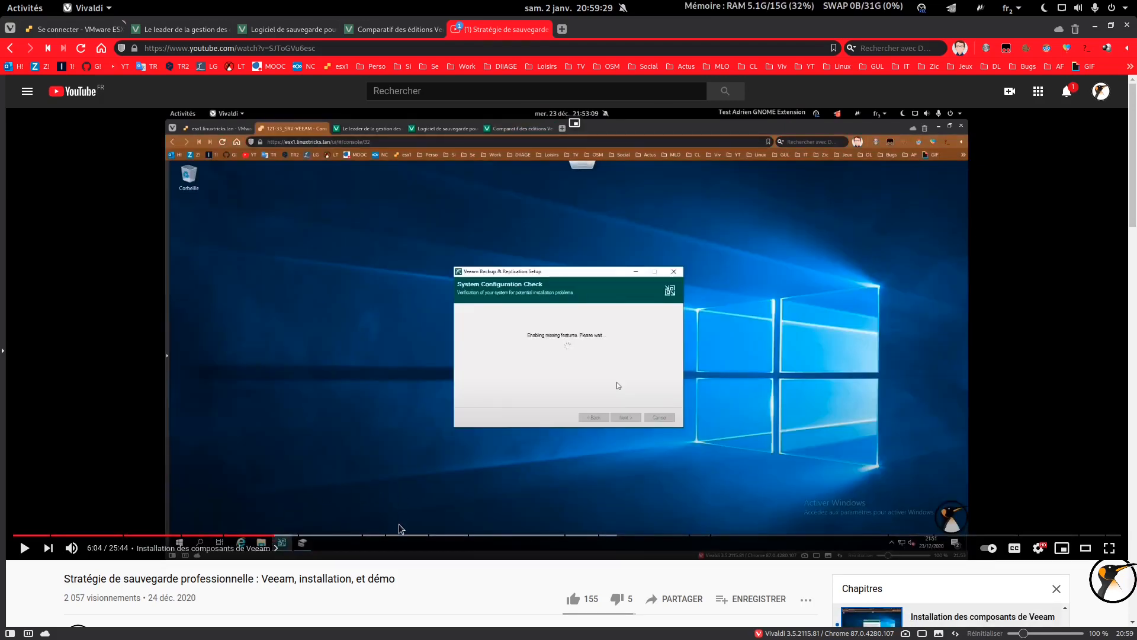
{"action": "left_click", "coordinate": [366, 536]}
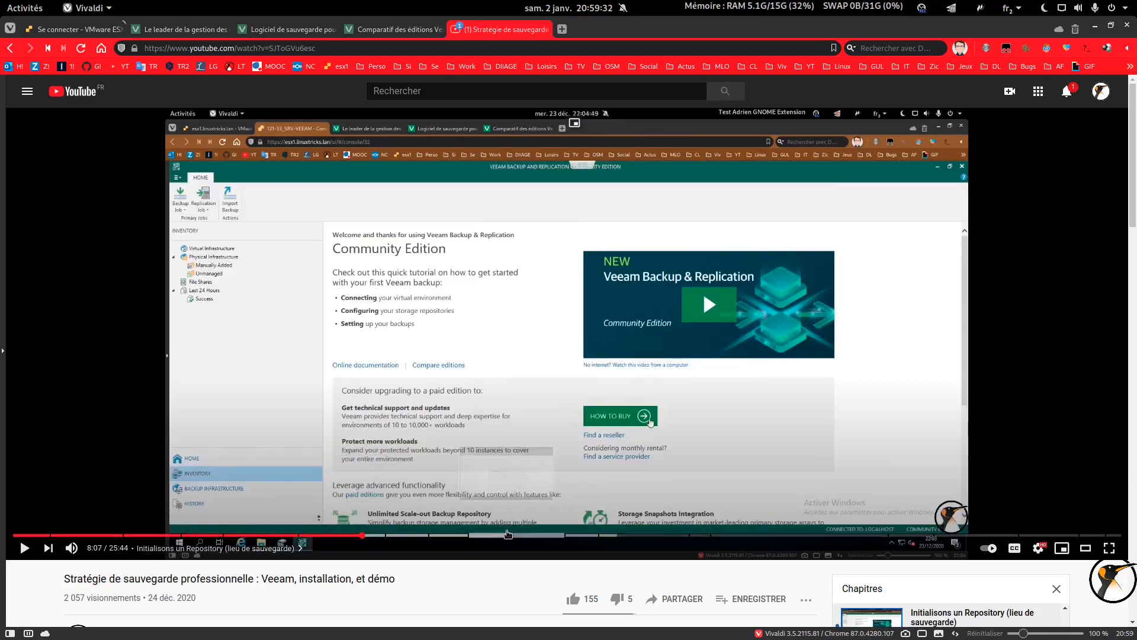
{"action": "left_click", "coordinate": [509, 535]}
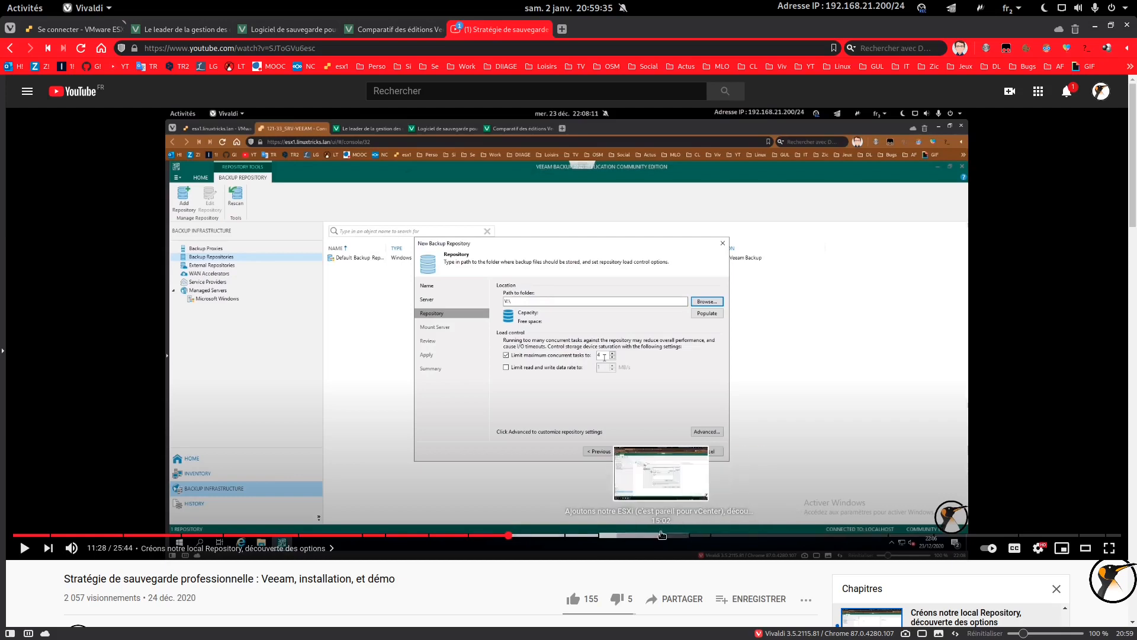
{"action": "left_click", "coordinate": [632, 536]}
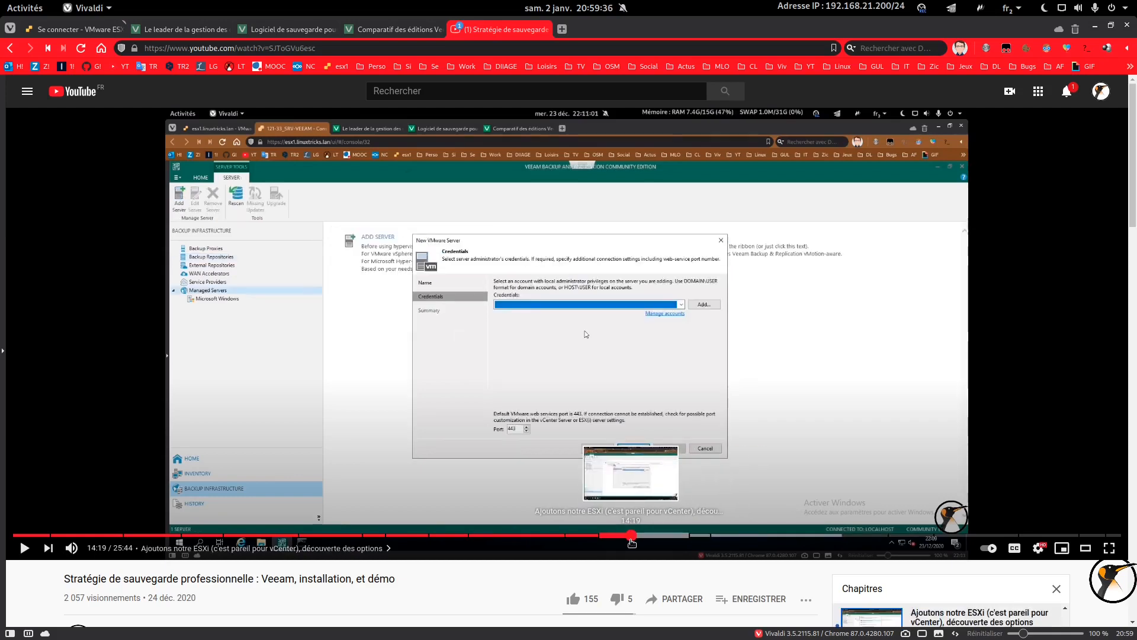
{"action": "left_click", "coordinate": [677, 536]}
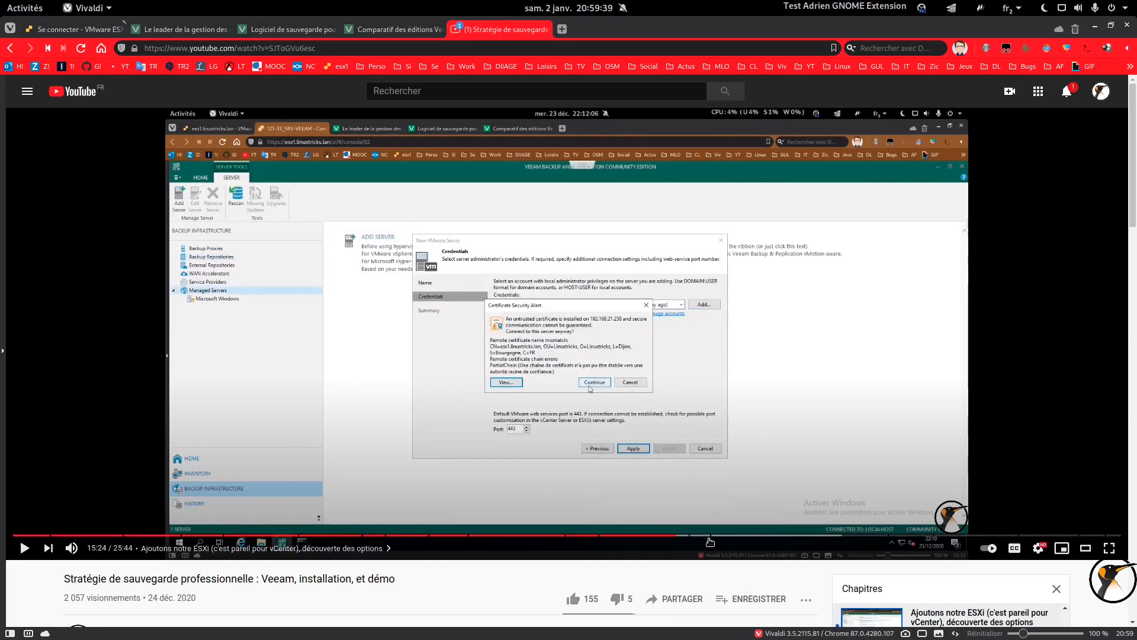
Skim the backup job chapters up to the manually launched job at 23:18, then minimise the browser.
{"action": "left_click", "coordinate": [726, 536]}
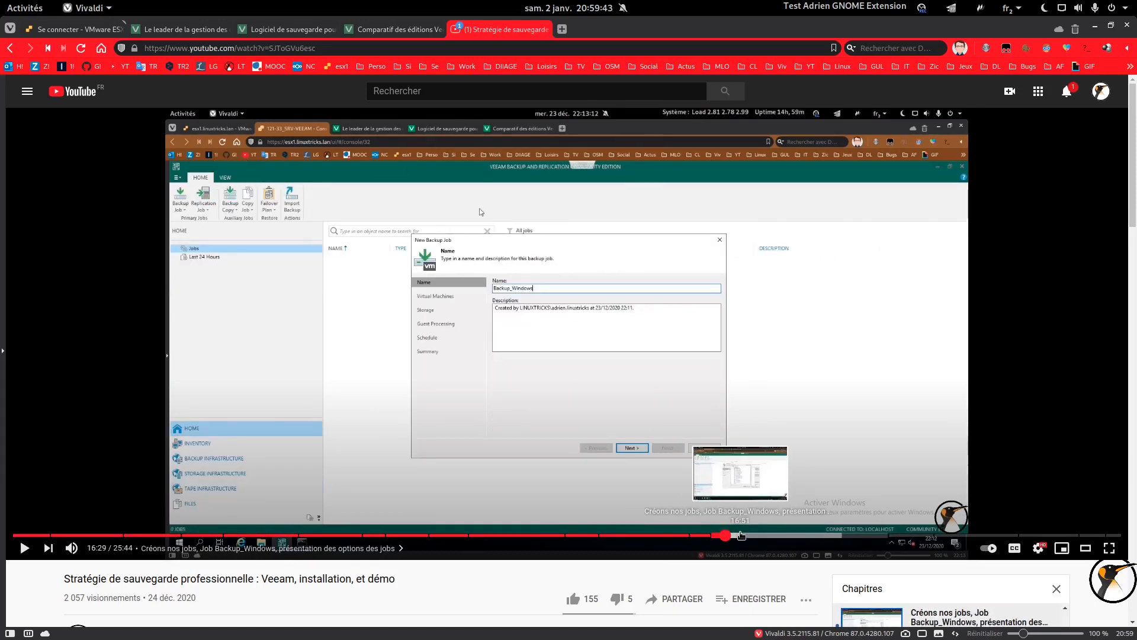
{"action": "left_click", "coordinate": [741, 536]}
{"action": "left_click", "coordinate": [761, 535]}
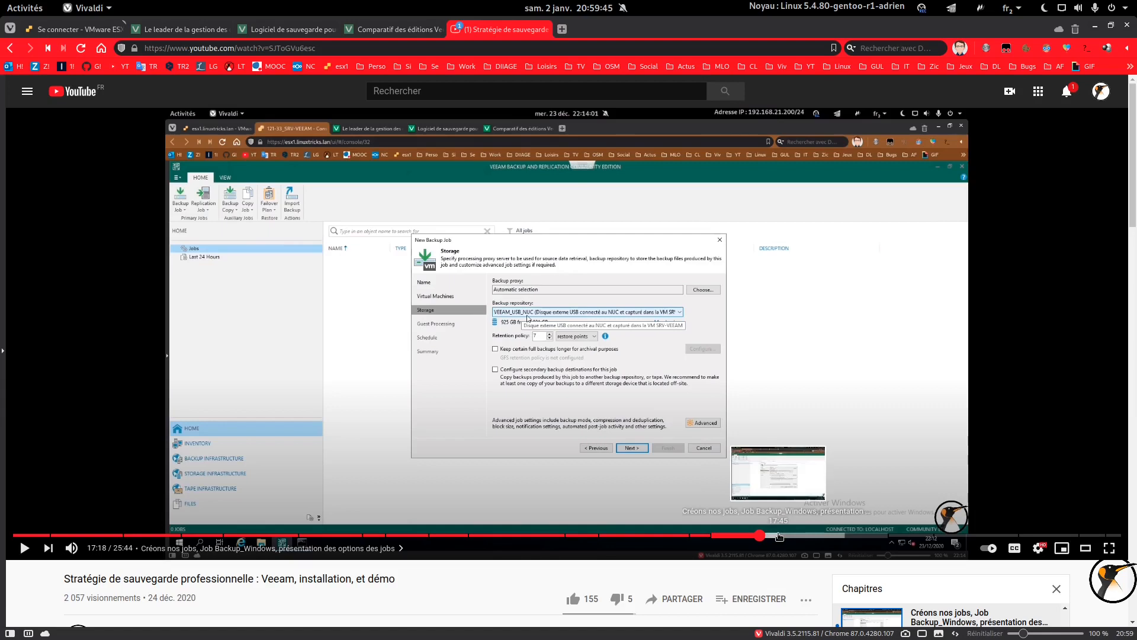
{"action": "left_click", "coordinate": [820, 536]}
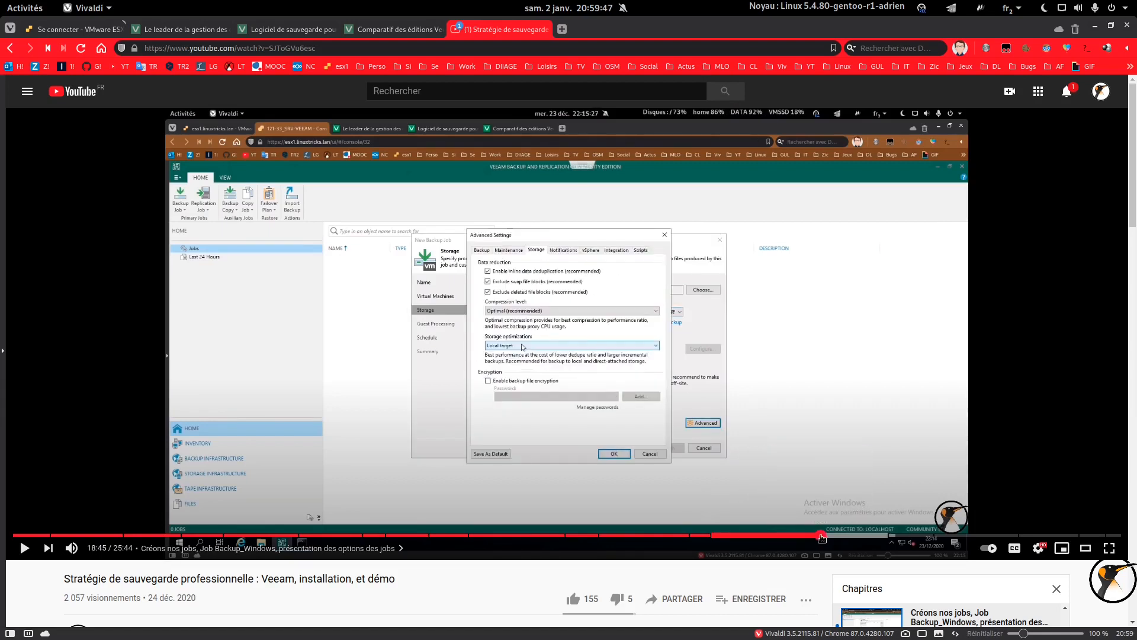
{"action": "left_click", "coordinate": [872, 537]}
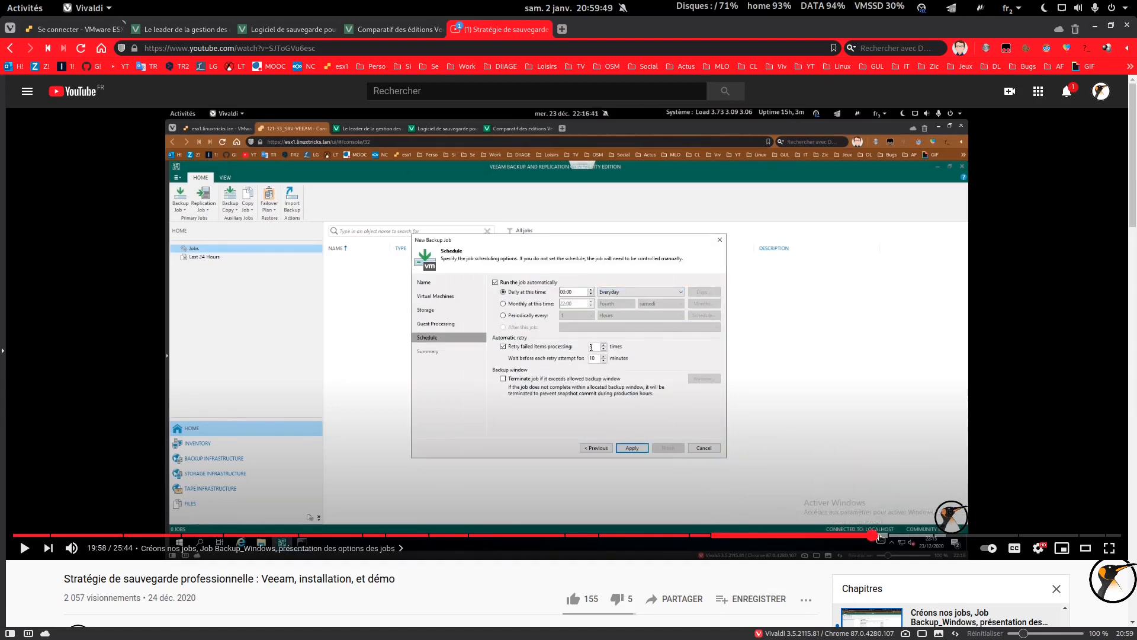
{"action": "left_click", "coordinate": [1015, 536]}
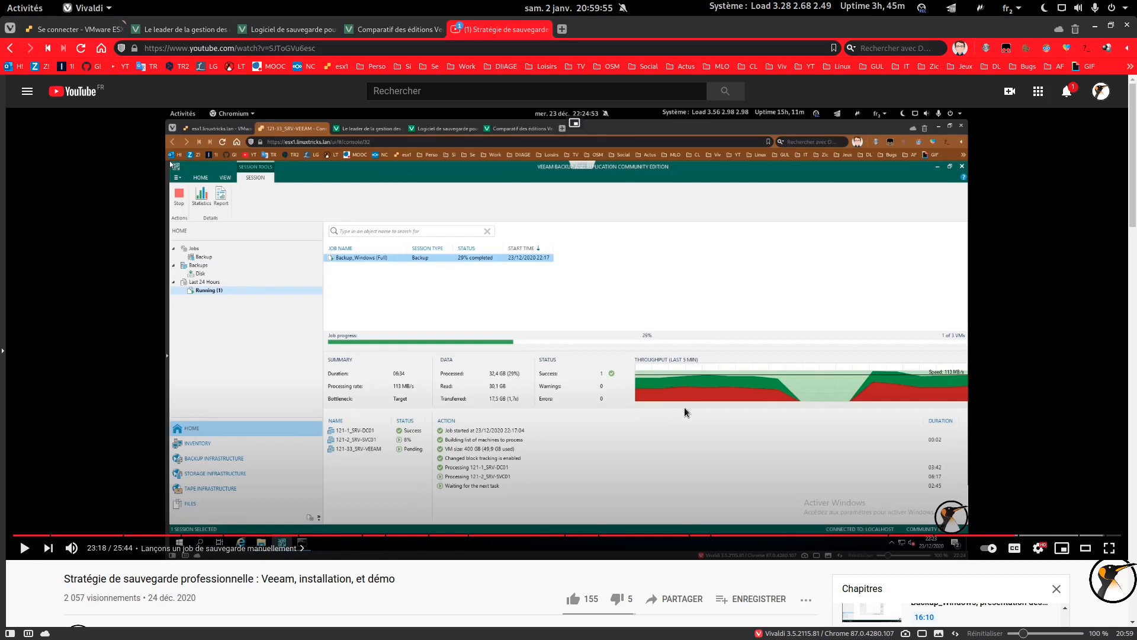
{"action": "left_click", "coordinate": [1094, 26]}
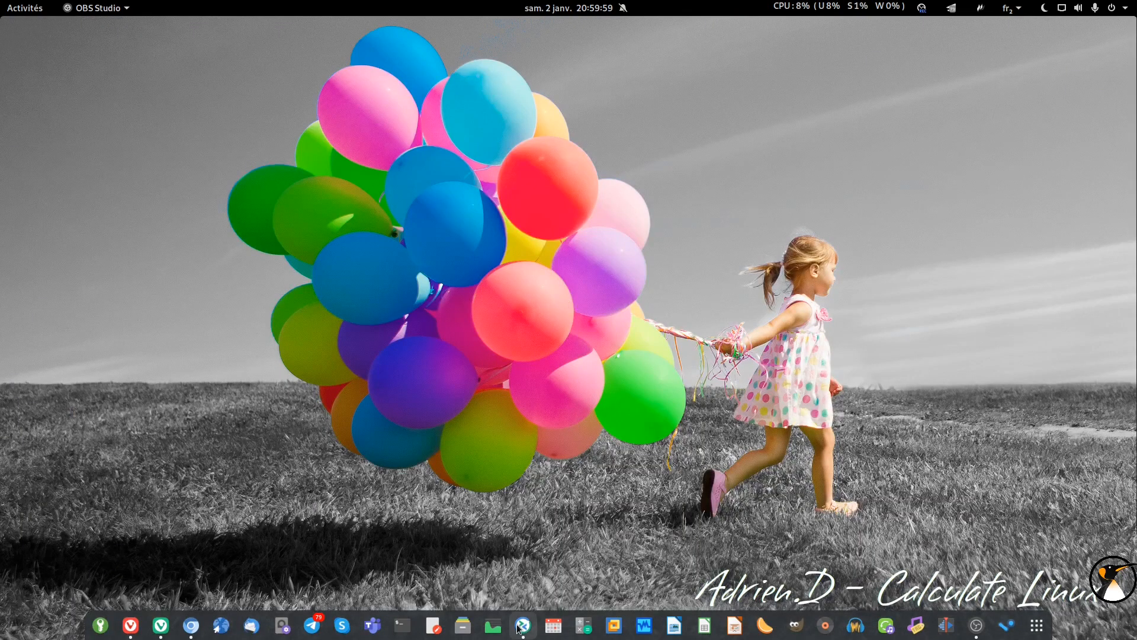
{"action": "left_click", "coordinate": [521, 628]}
Open the SRV-LAMP01 SSH session and list the contents of /boot.
{"action": "left_click", "coordinate": [521, 629]}
{"action": "double_click", "coordinate": [354, 157]}
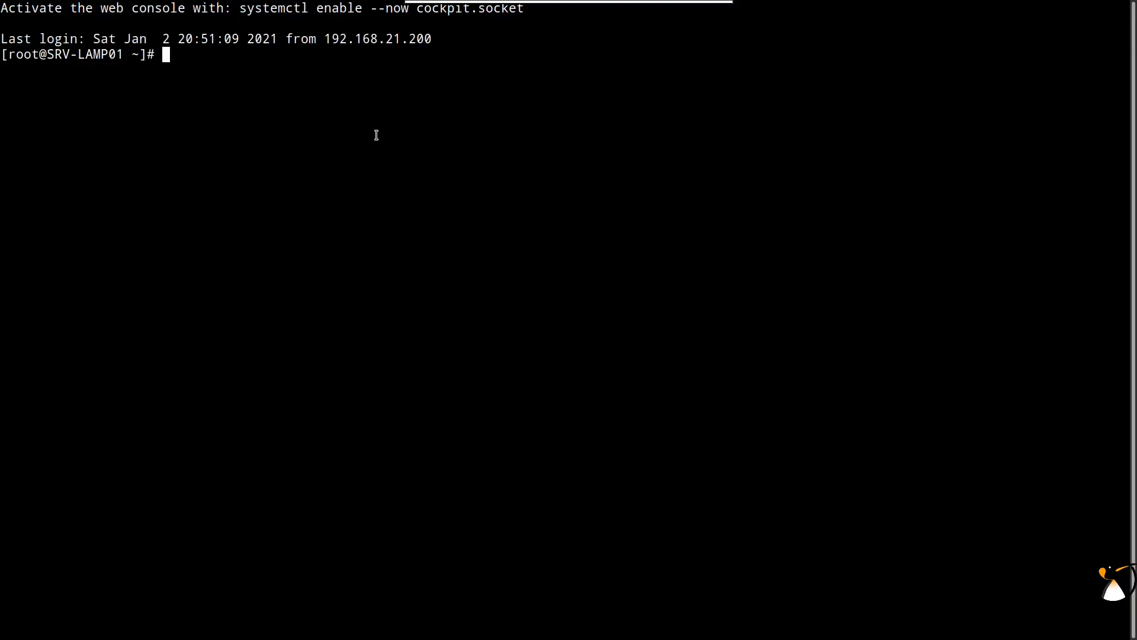
{"action": "type", "text": "cd /boot"}
{"action": "key", "text": "Return"}
{"action": "type", "text": "ls"}
{"action": "key", "text": "Return"}
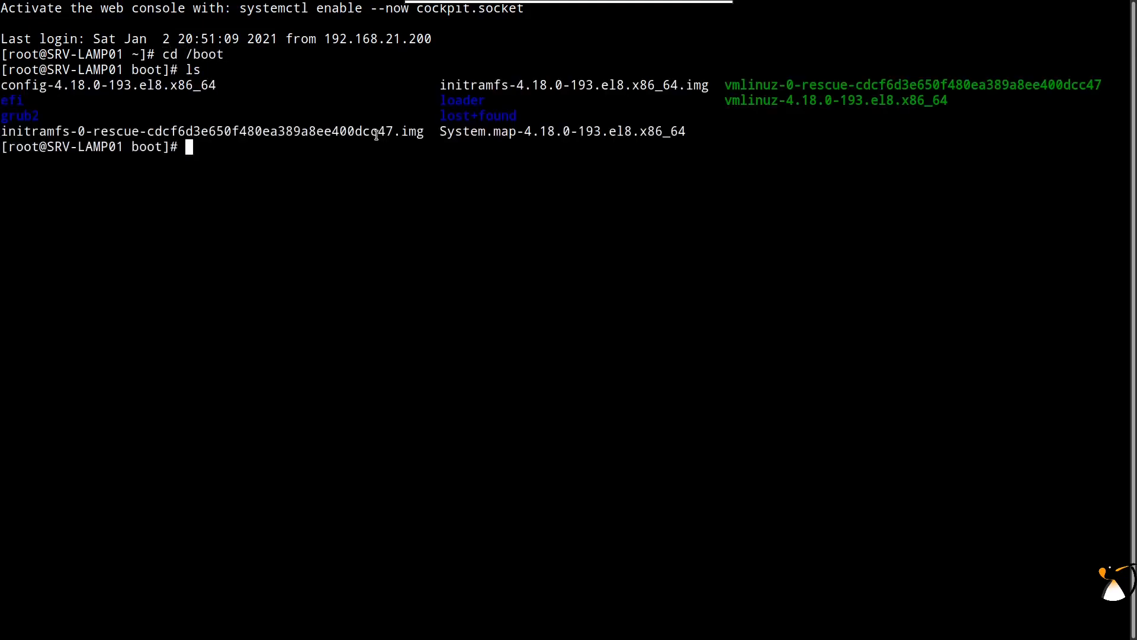
Delete vmlinuz-4.18.0-193.el8.x86_64 with rm -f, confirm with ls, and exit fullscreen.
{"action": "type", "text": "rm -f"}
{"action": "double_click", "coordinate": [836, 102]}
{"action": "middle_click", "coordinate": [843, 220]}
{"action": "key", "text": "Return"}
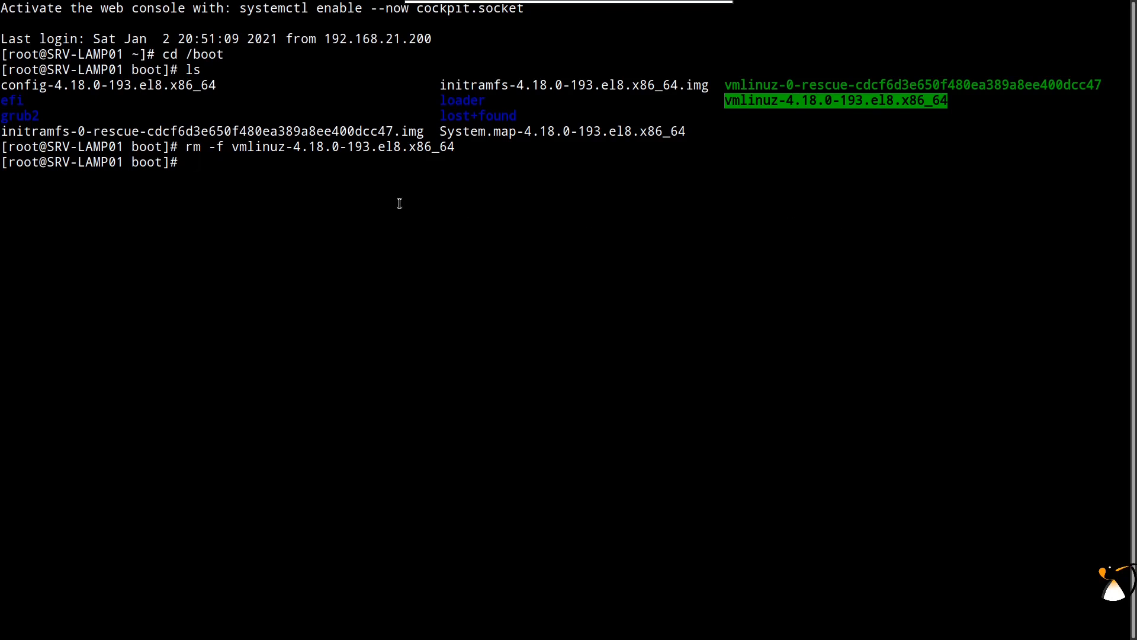
{"action": "type", "text": "ls"}
{"action": "key", "text": "Return"}
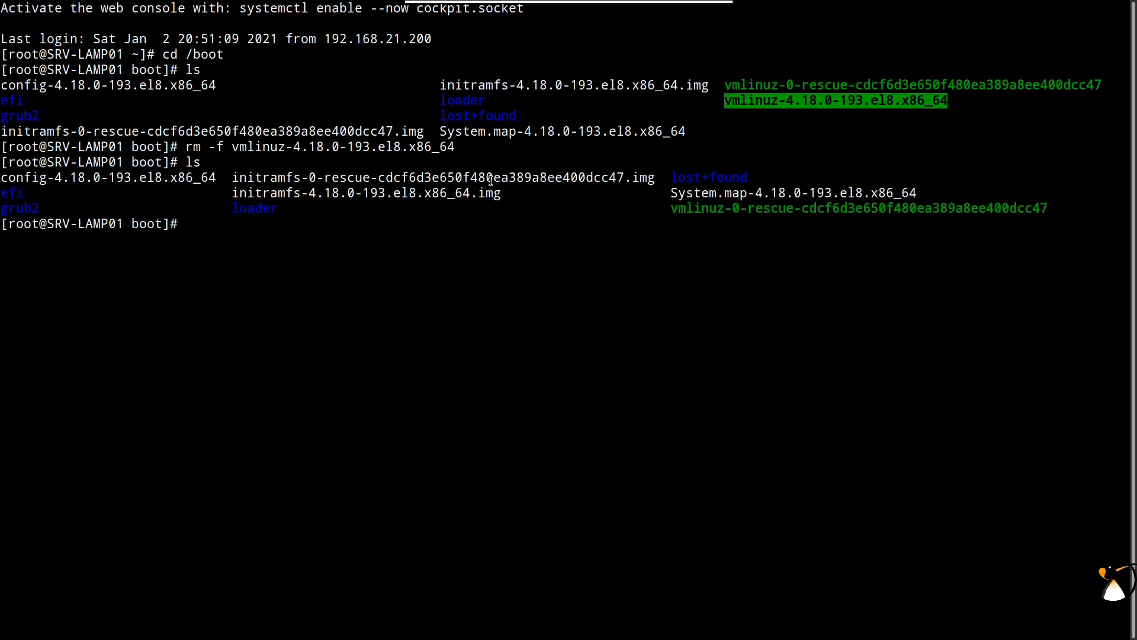
{"action": "mouse_move", "coordinate": [688, 8]}
{"action": "left_click", "coordinate": [440, 13]}
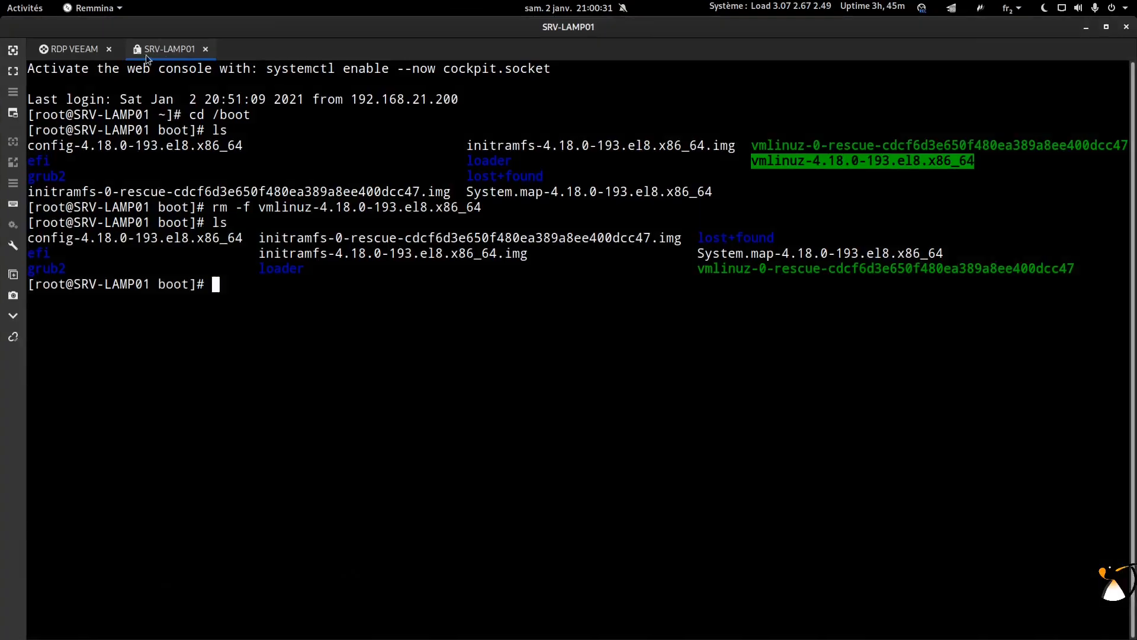
In the Veeam backup jobs list, review the Backup_Linux job and its SRV-LAMP01 processing log.
{"action": "left_click", "coordinate": [77, 48]}
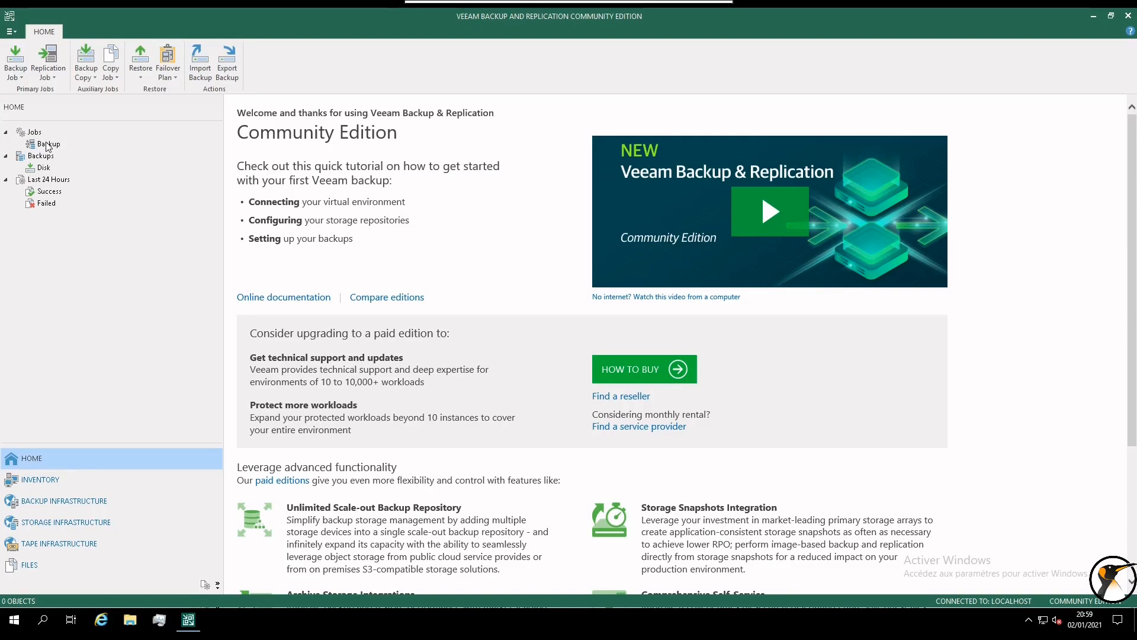
{"action": "left_click", "coordinate": [48, 146]}
{"action": "left_click", "coordinate": [277, 194]}
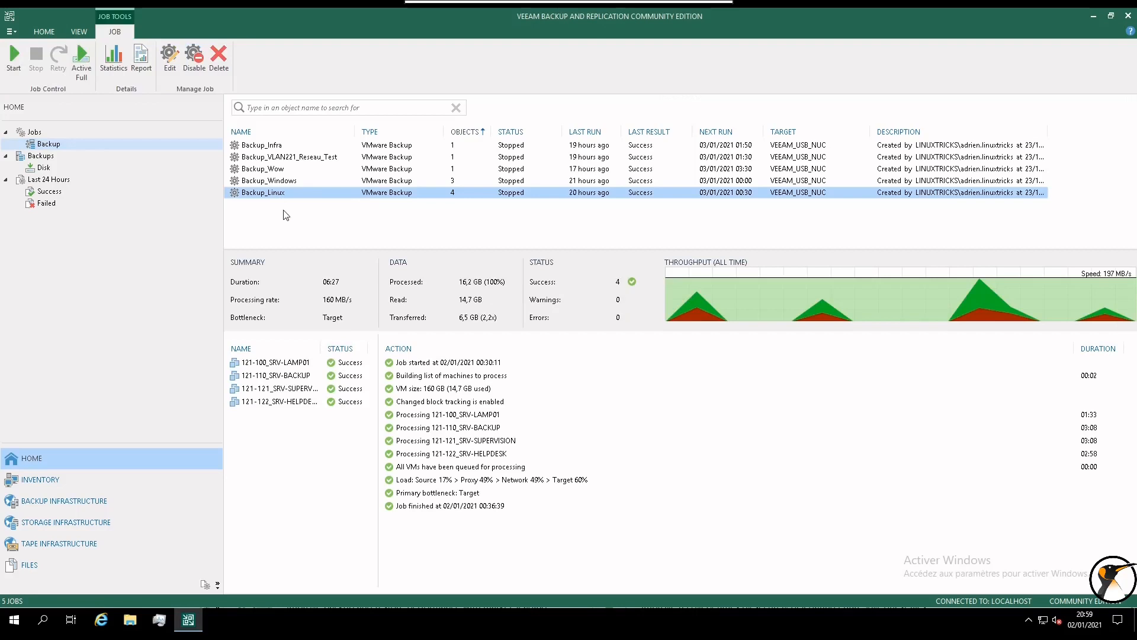
{"action": "left_click", "coordinate": [287, 364]}
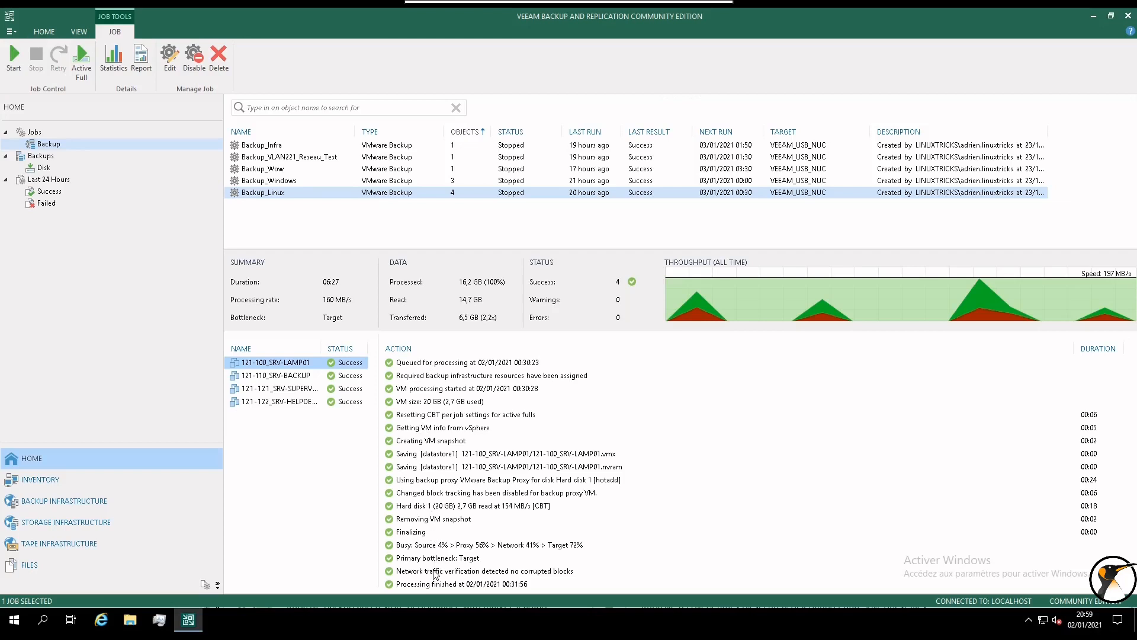
{"action": "left_click", "coordinate": [37, 134]}
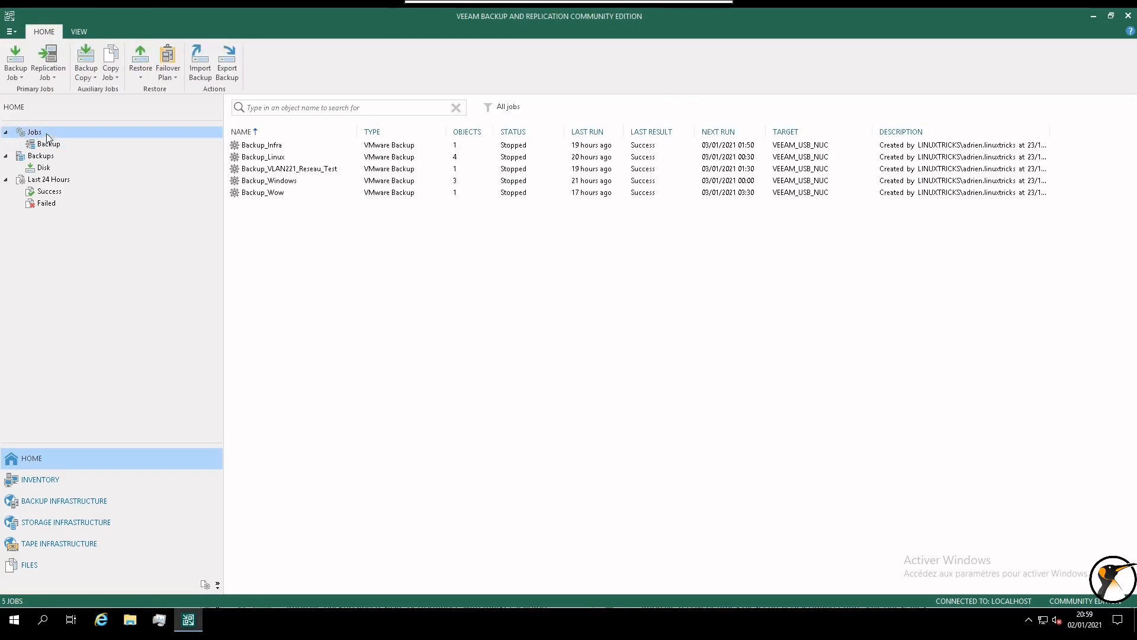
{"action": "left_click", "coordinate": [135, 54]}
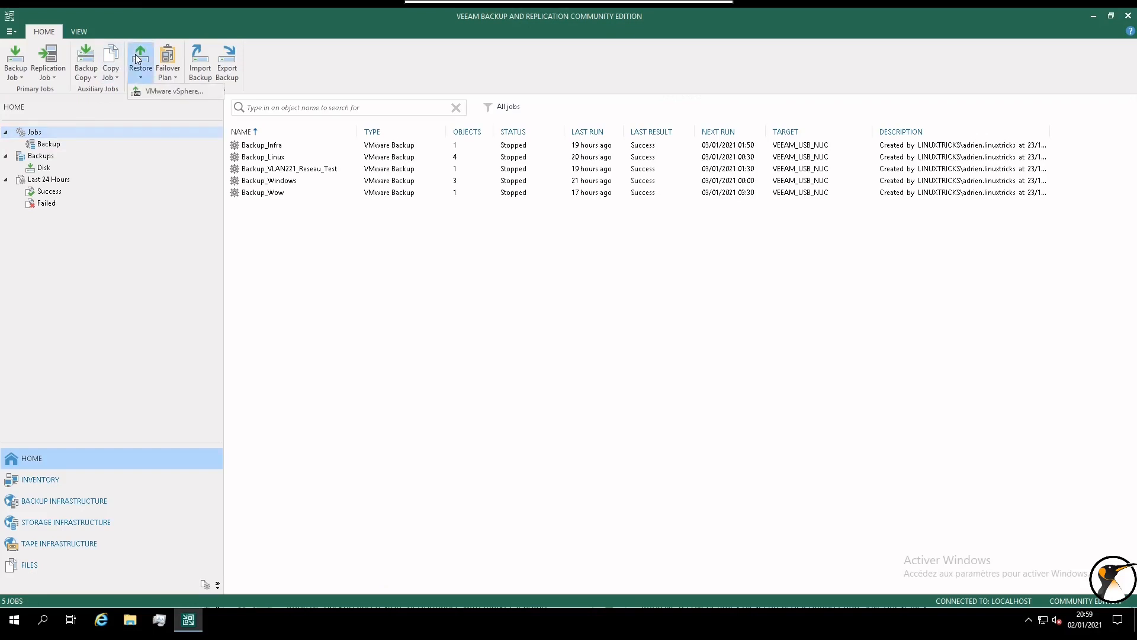
Choose VMware vSphere restore from backup, then Guest files restore for Linux and other.
{"action": "left_click", "coordinate": [152, 92]}
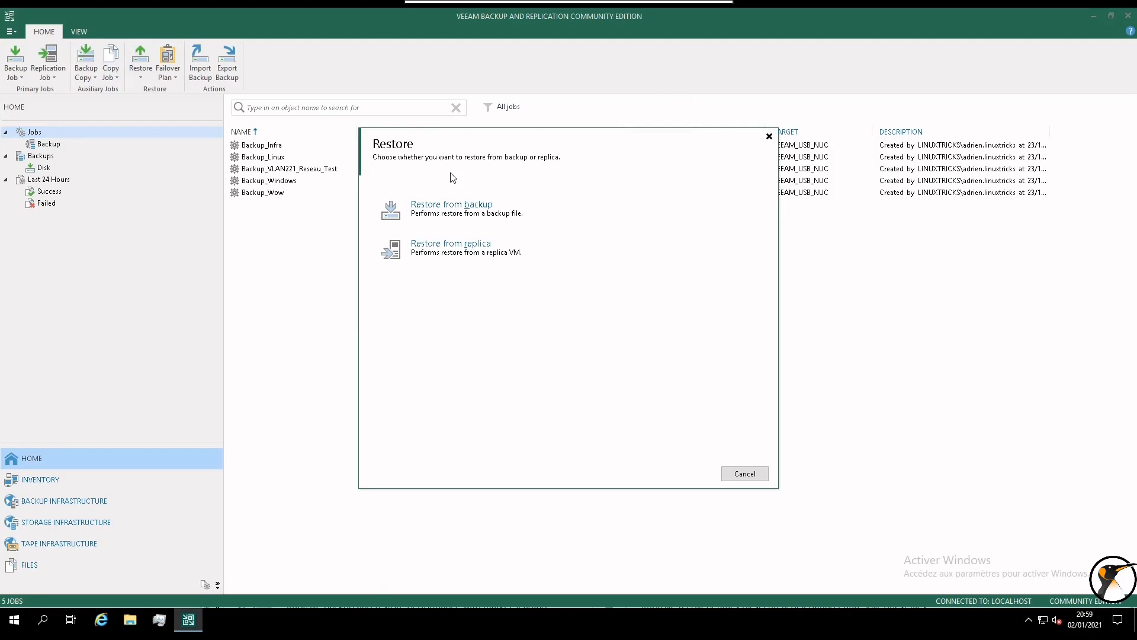
{"action": "left_click", "coordinate": [464, 216]}
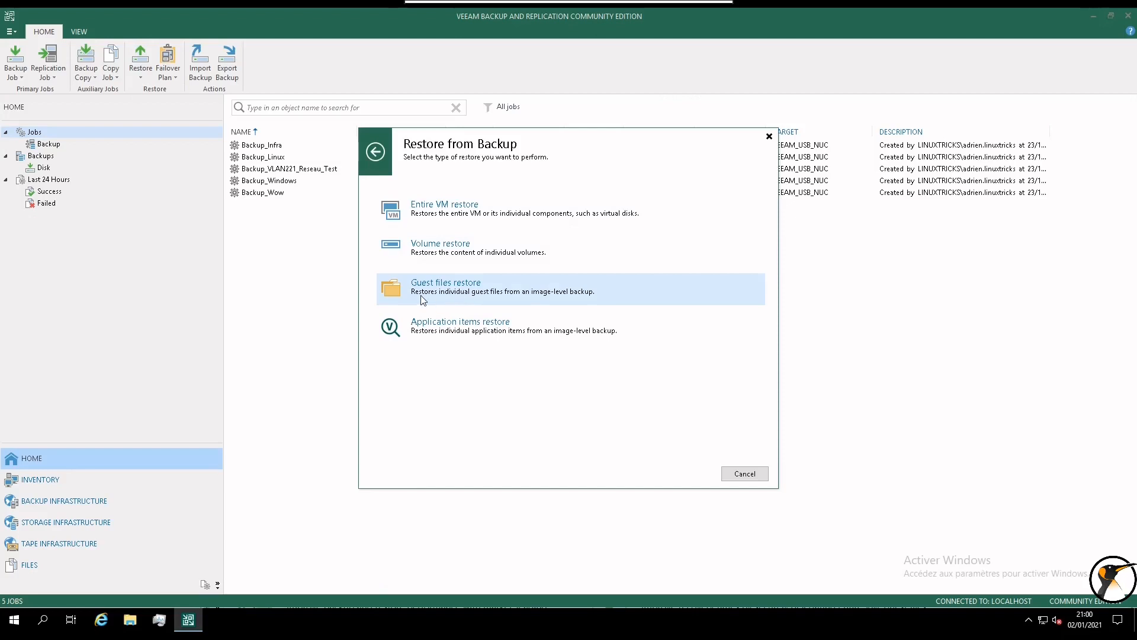
{"action": "left_click", "coordinate": [435, 301]}
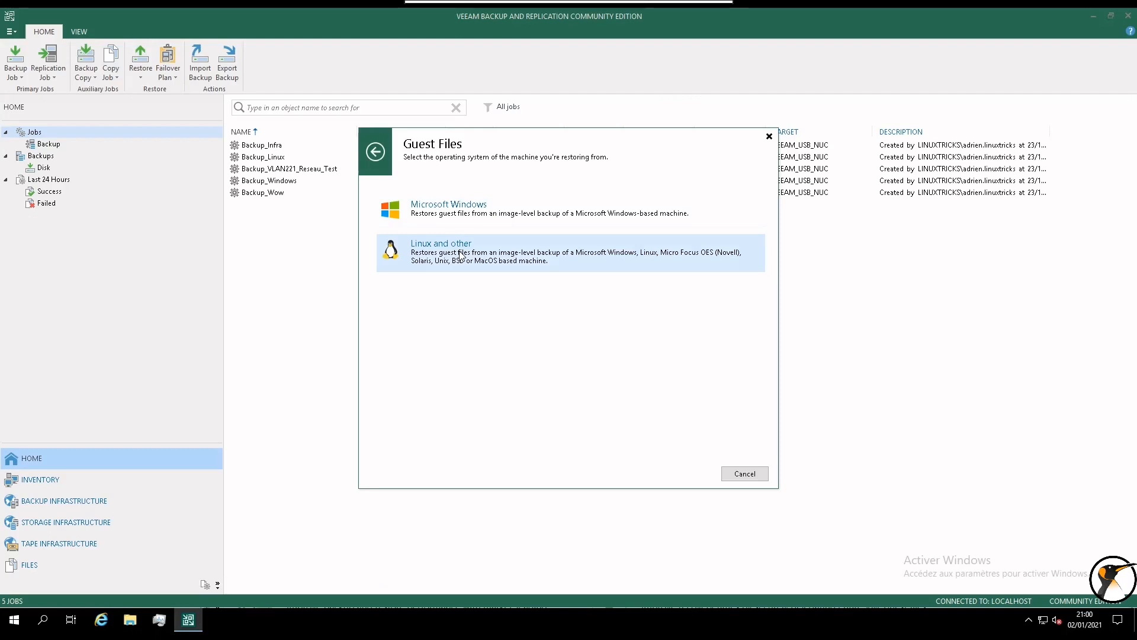
{"action": "left_click", "coordinate": [461, 256]}
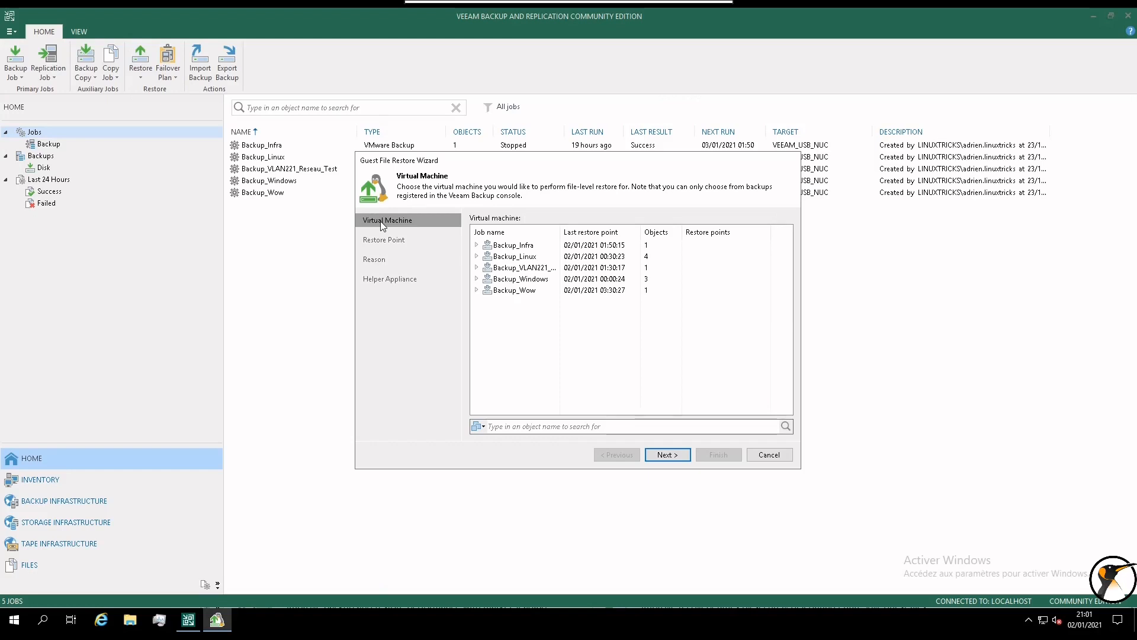
Pick VM 121-100_SRV-LAMP01 under the Backup_Linux job and advance to its restore points.
{"action": "left_click", "coordinate": [477, 258]}
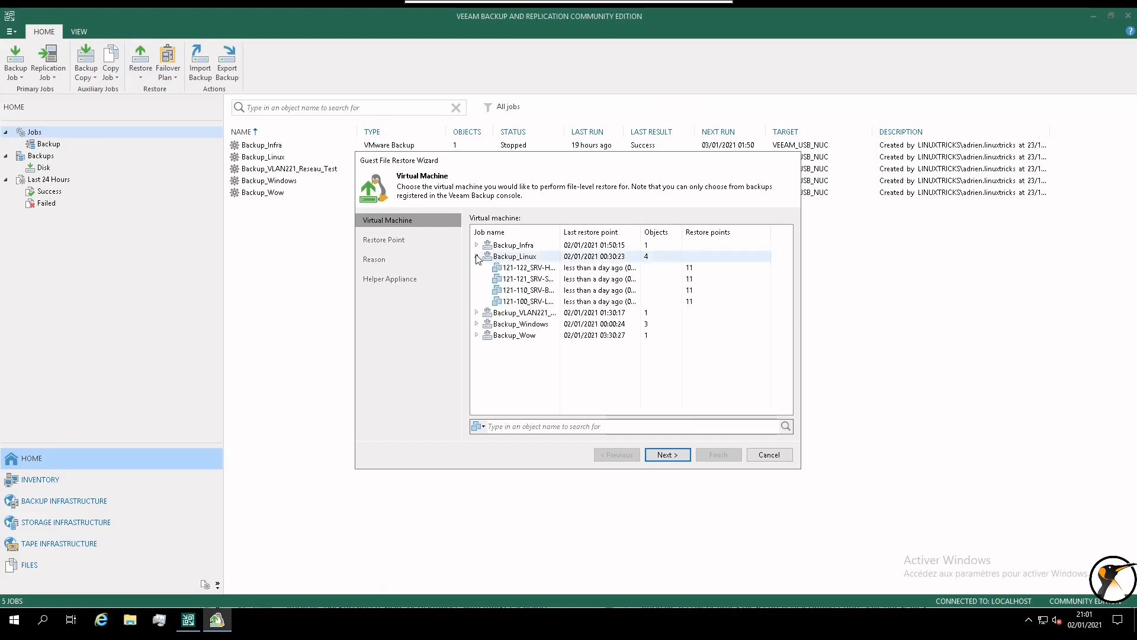
{"action": "left_click", "coordinate": [532, 303]}
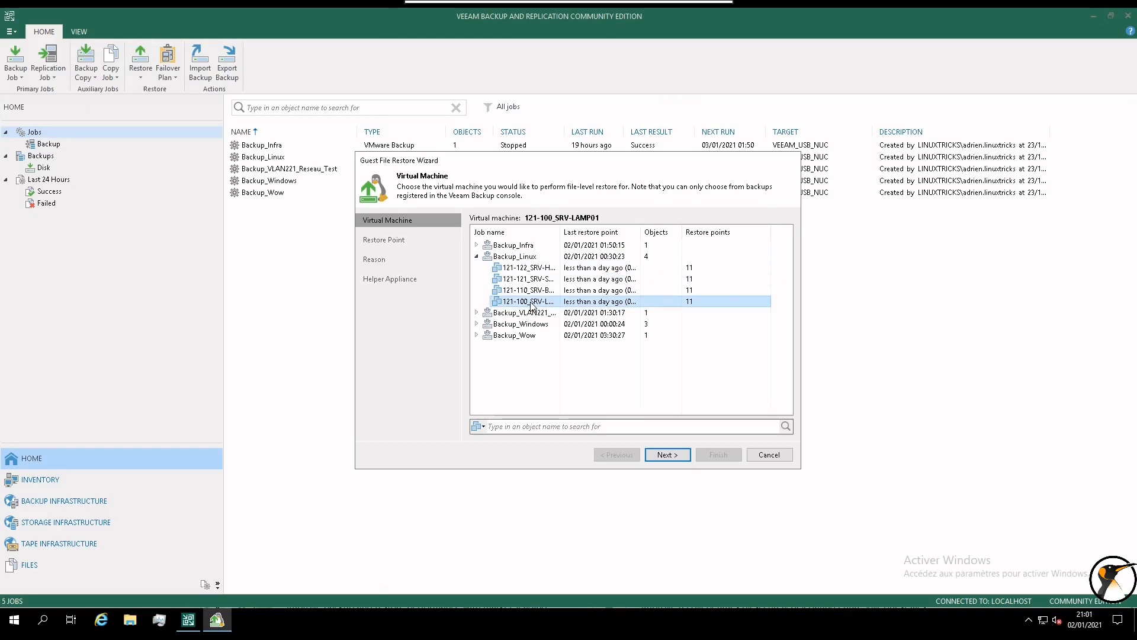
{"action": "left_click_drag", "start_coordinate": [561, 230], "coordinate": [613, 230]}
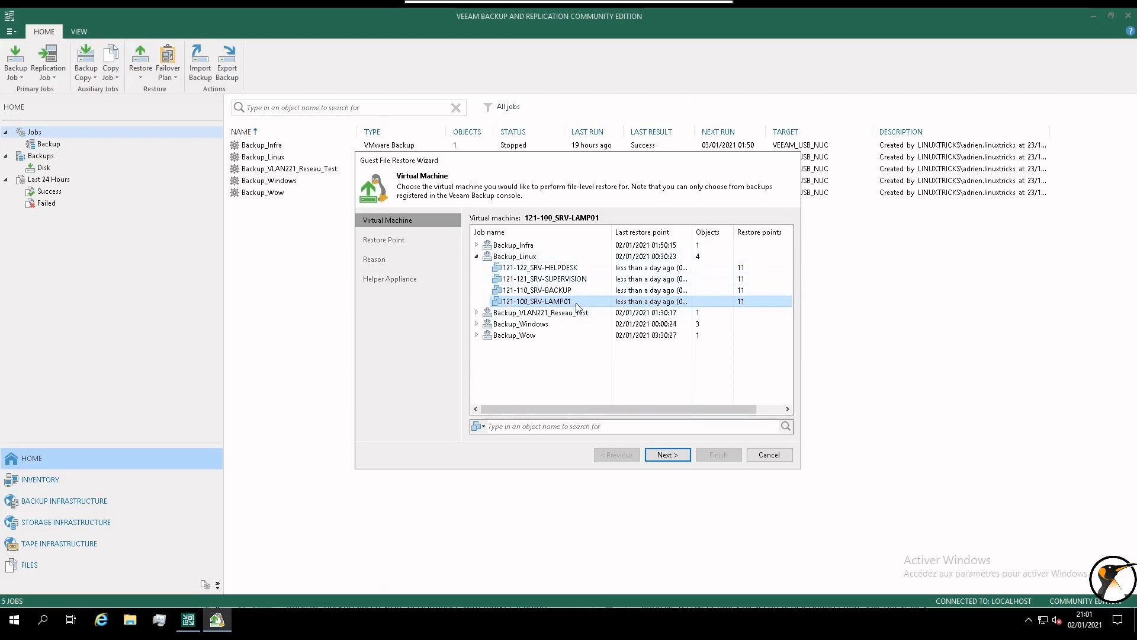
{"action": "left_click", "coordinate": [669, 458]}
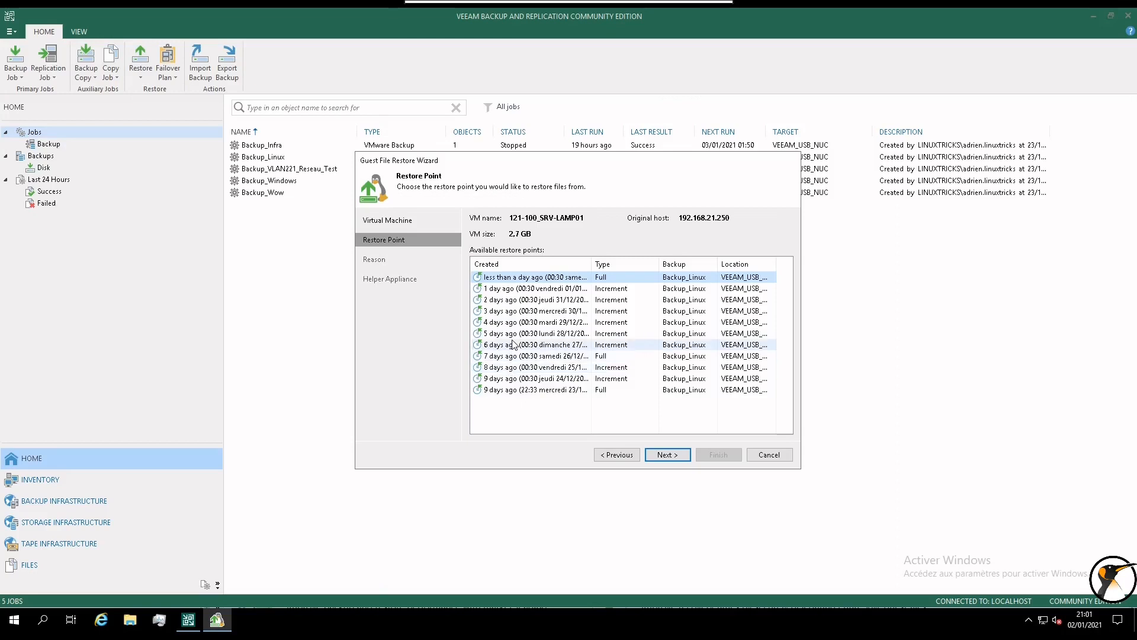
Select the '5 days ago' Increment restore point (lundi 28/12, 00:30).
{"action": "left_click", "coordinate": [522, 279]}
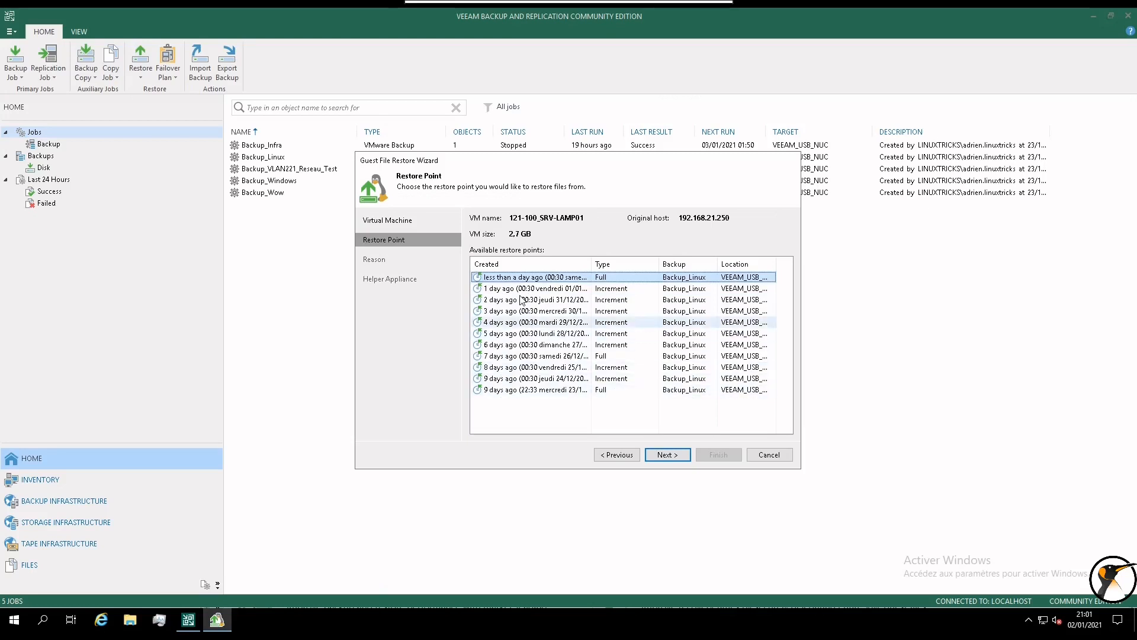
{"action": "left_click", "coordinate": [535, 334]}
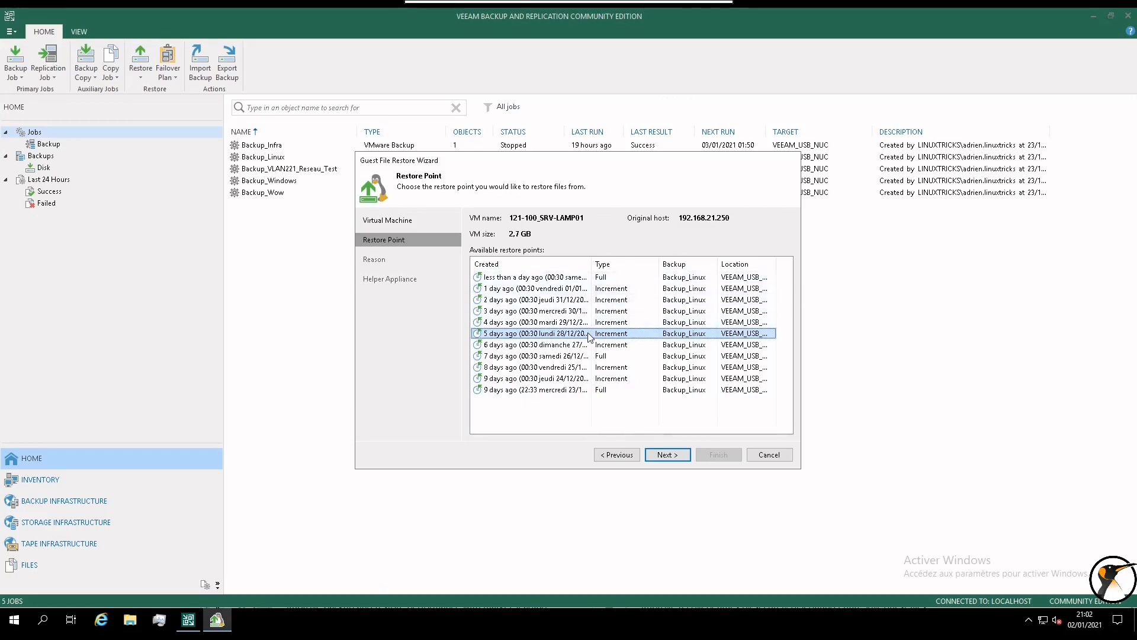
Enter 'Erreur du sysadmin' as the restore reason and continue to Helper Appliance.
{"action": "left_click", "coordinate": [666, 455]}
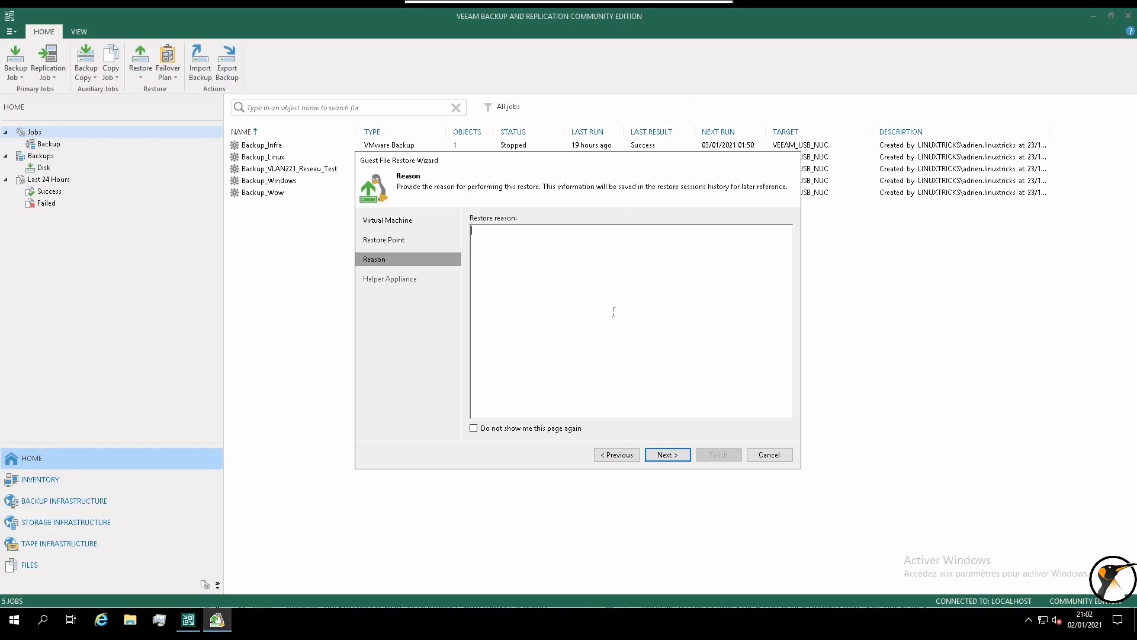
{"action": "type", "text": "Erreur du sysadmin"}
{"action": "left_click", "coordinate": [678, 458]}
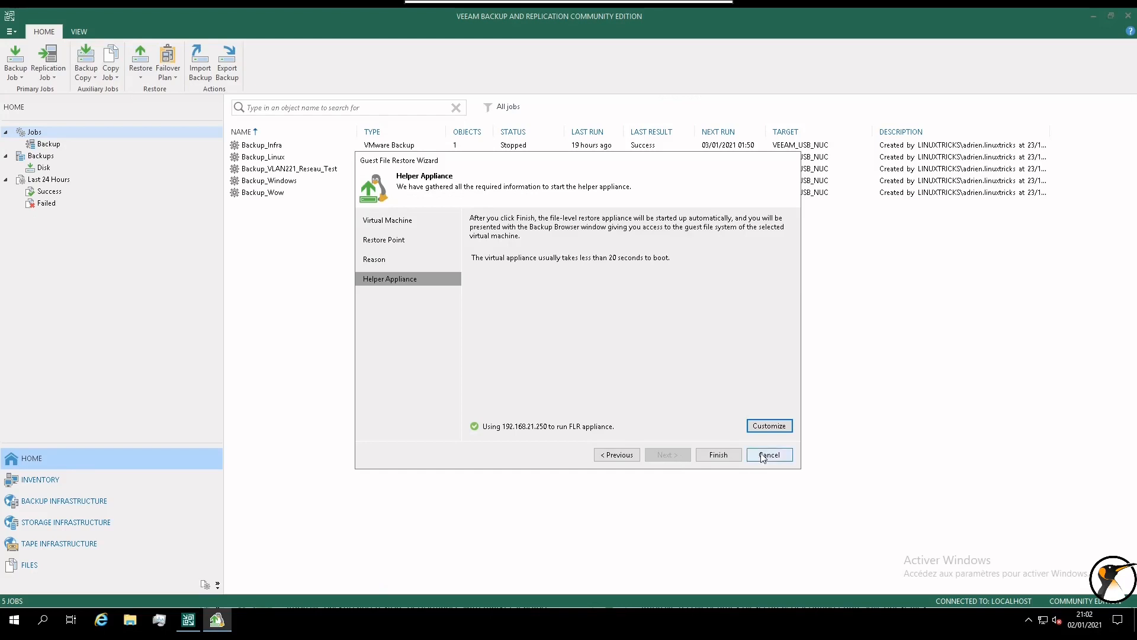
Set the FLR helper appliance network to VLAN 121, keeping automatic IP addressing.
{"action": "left_click", "coordinate": [779, 429]}
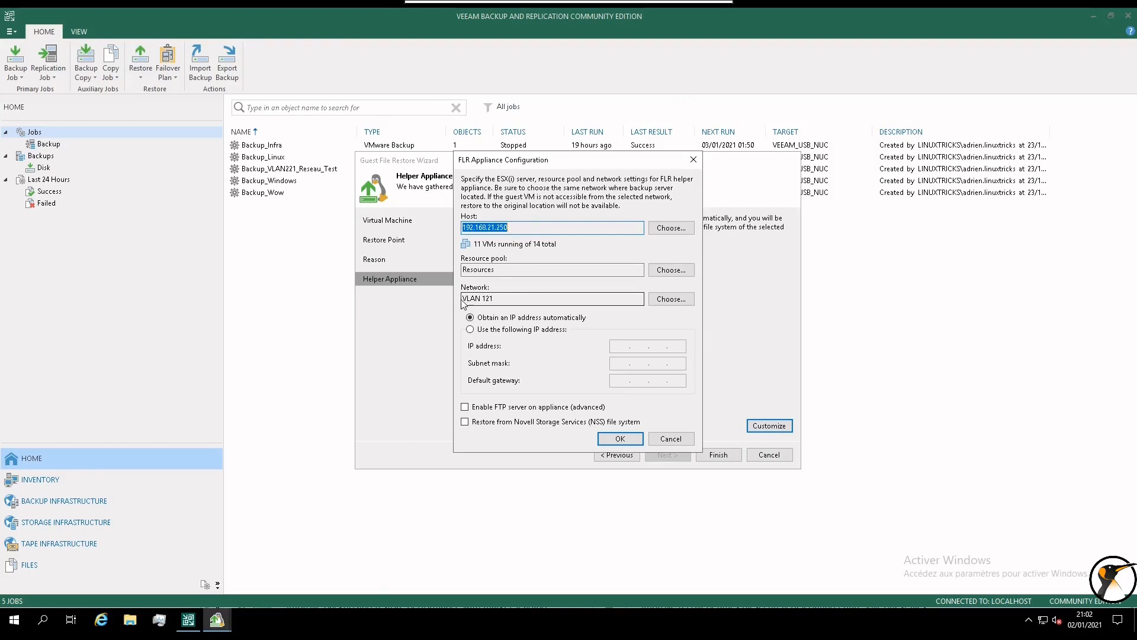
{"action": "left_click", "coordinate": [674, 299]}
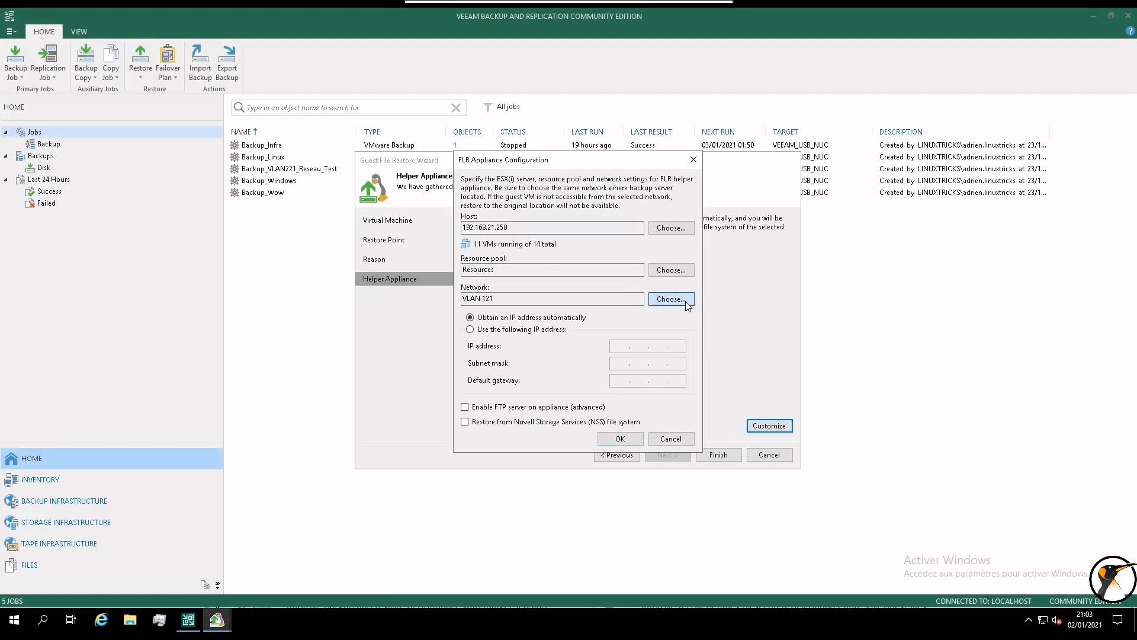
{"action": "left_click", "coordinate": [475, 214]}
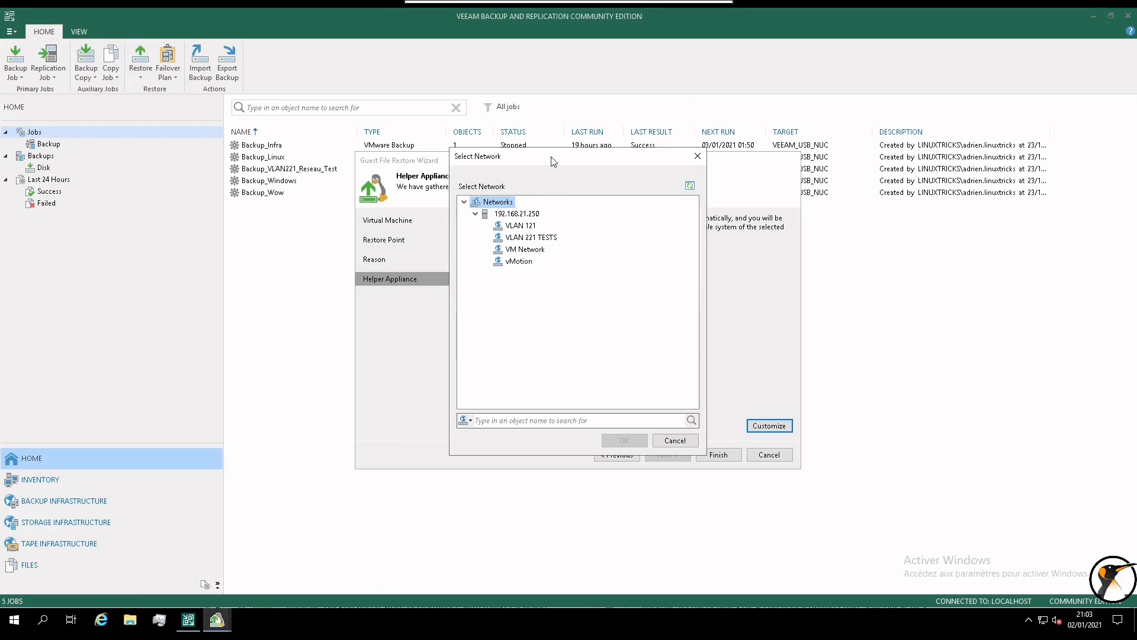
{"action": "left_click", "coordinate": [523, 227]}
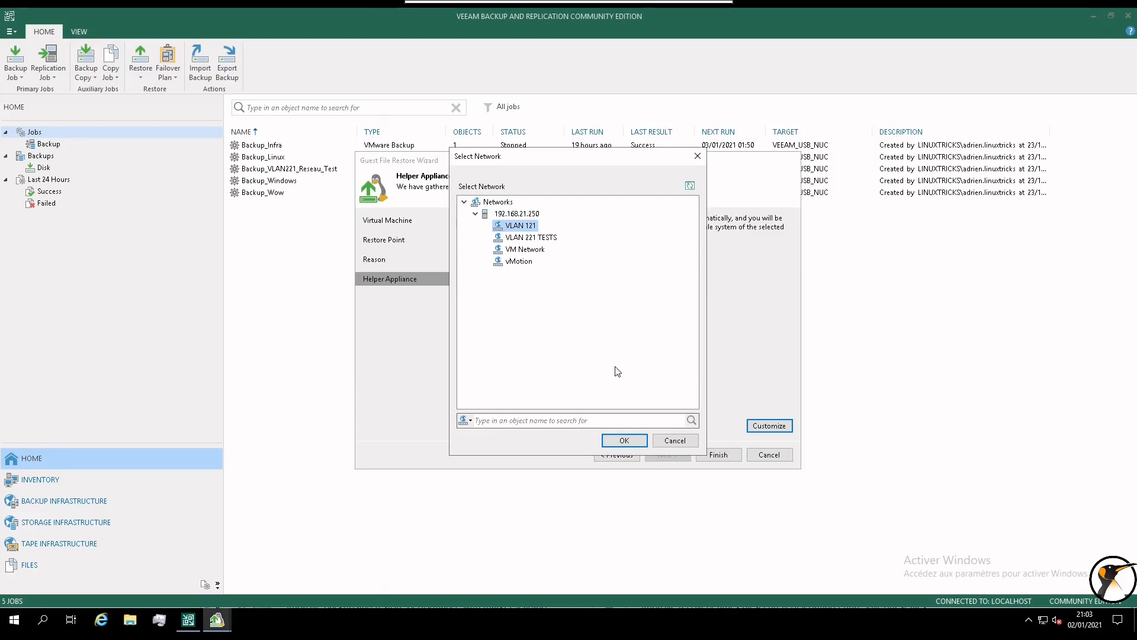
{"action": "left_click", "coordinate": [624, 440]}
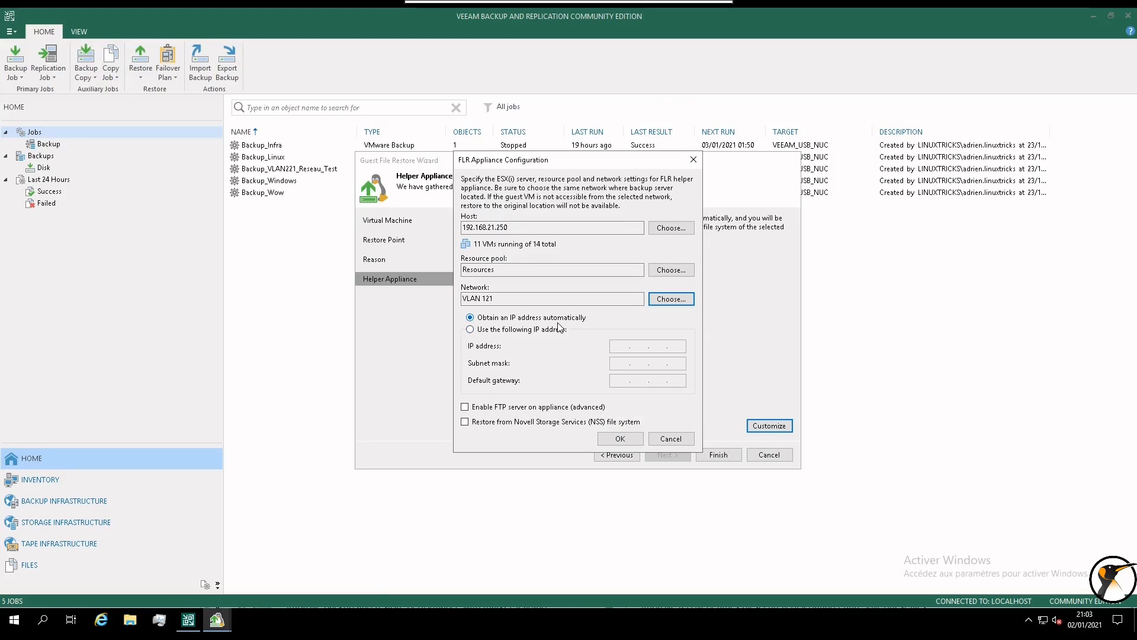
{"action": "left_click", "coordinate": [533, 330]}
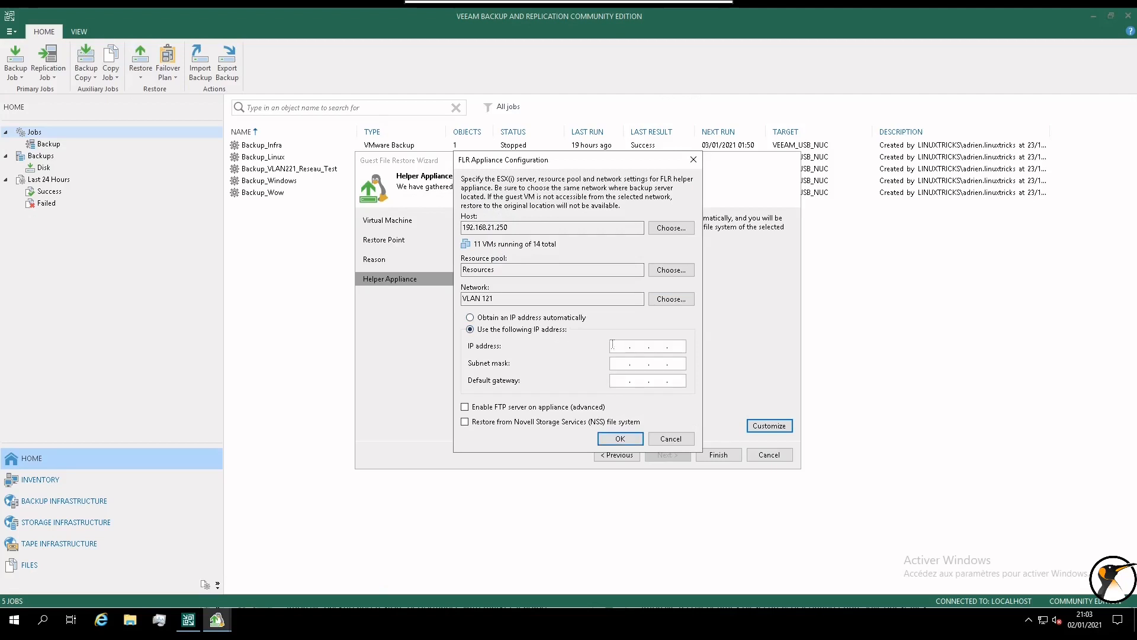
{"action": "left_click", "coordinate": [547, 319]}
{"action": "left_click", "coordinate": [619, 439]}
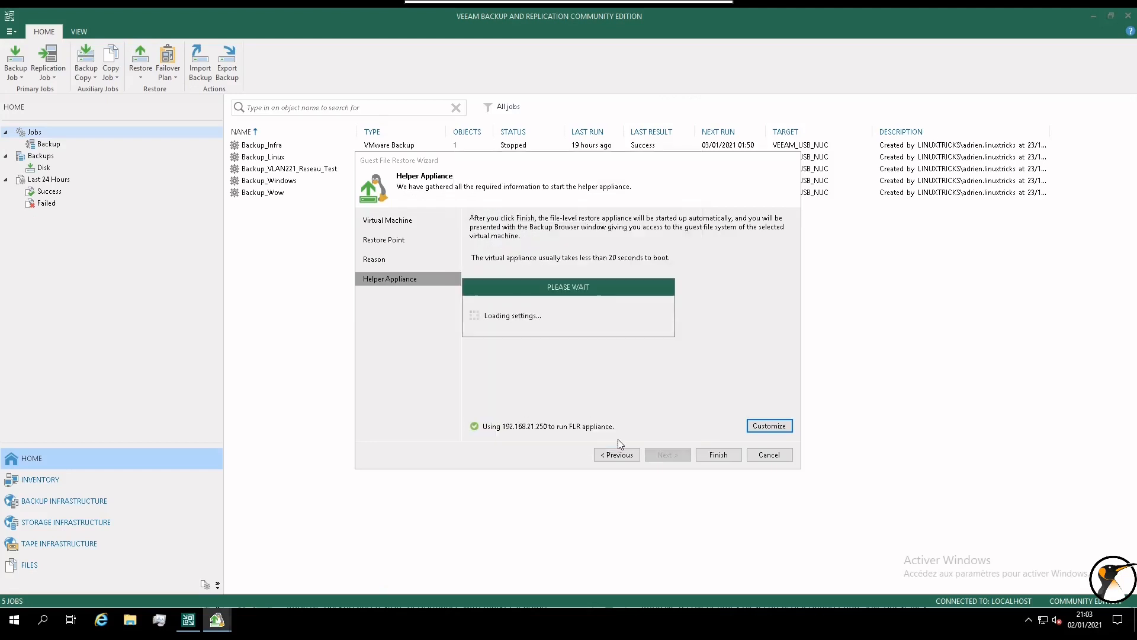
Finish the restore wizard, then bring up the ESXi host login page in Vivaldi.
{"action": "left_click", "coordinate": [717, 455]}
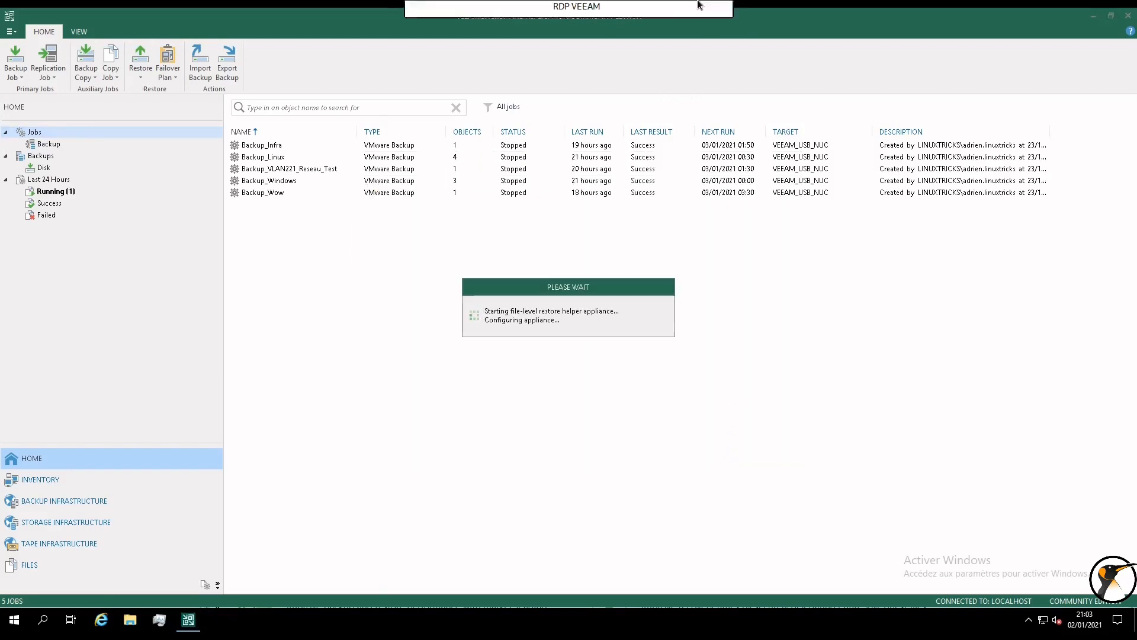
{"action": "left_click", "coordinate": [701, 14]}
{"action": "left_click", "coordinate": [131, 625]}
{"action": "left_click", "coordinate": [62, 31]}
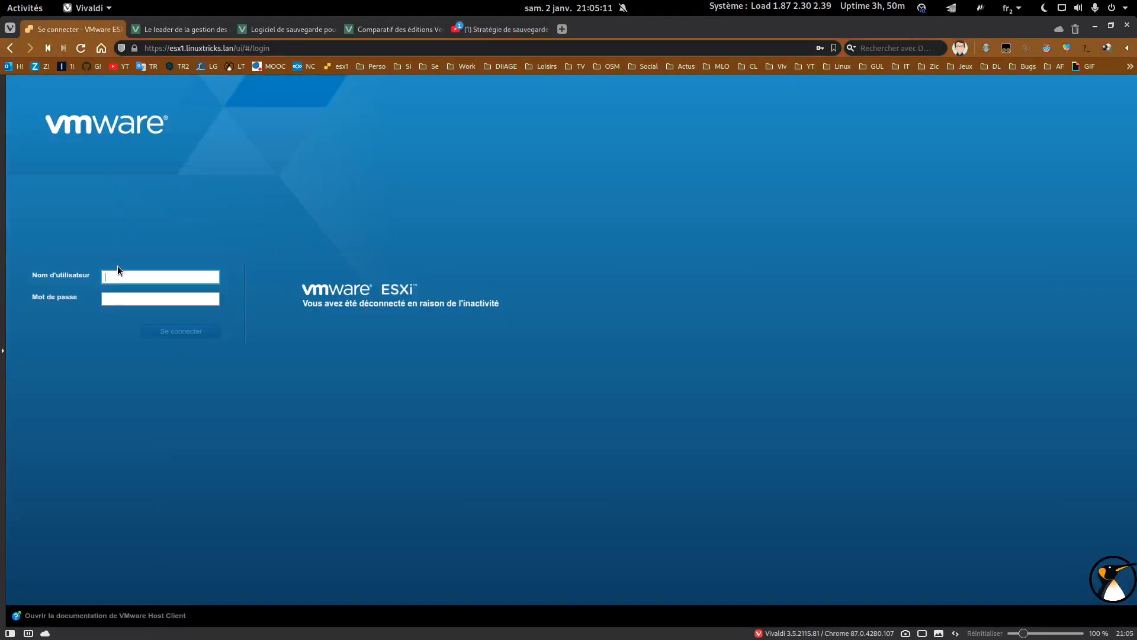
Log in to the ESXi Host Client with the admin username and password.
{"action": "type", "text": "adrien"}
{"action": "key", "text": "Tab"}
{"action": "type", "text": "••••••••••••••••••••"}
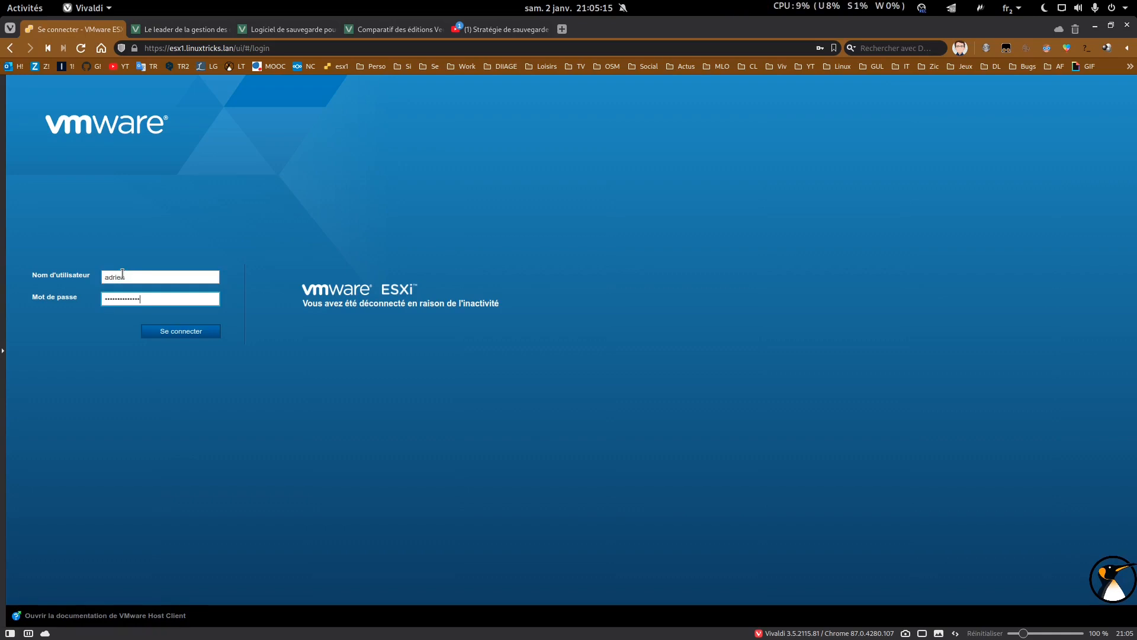
{"action": "key", "text": "Return"}
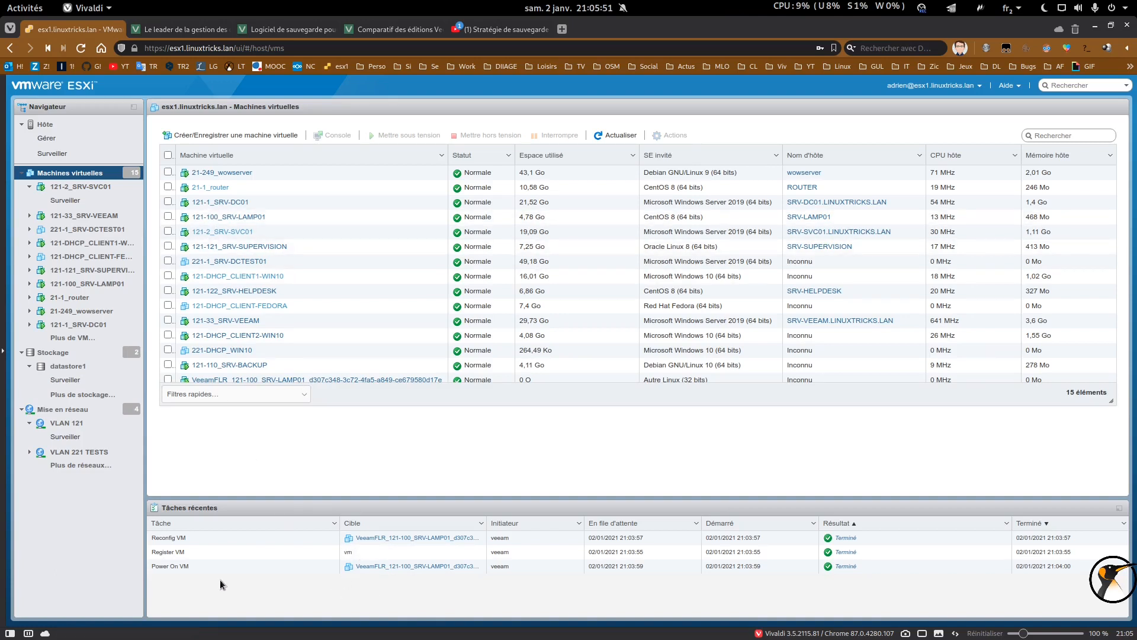
Open the VeeamFLR helper VM's page, then return to the Veeam remote session.
{"action": "left_click", "coordinate": [320, 379]}
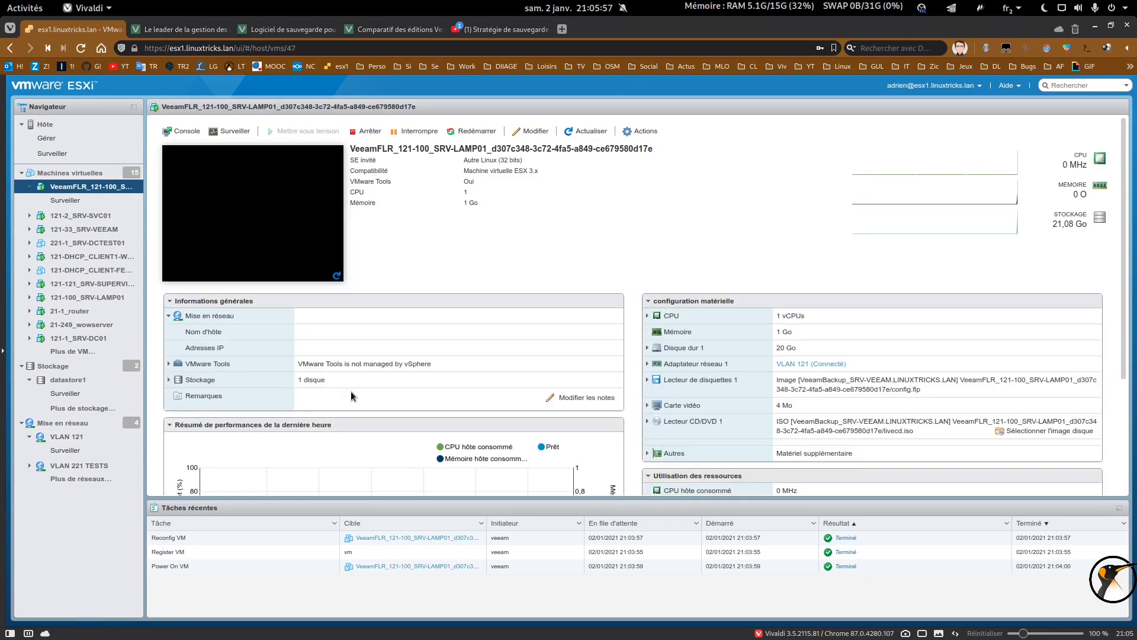
{"action": "mouse_move", "coordinate": [368, 637]}
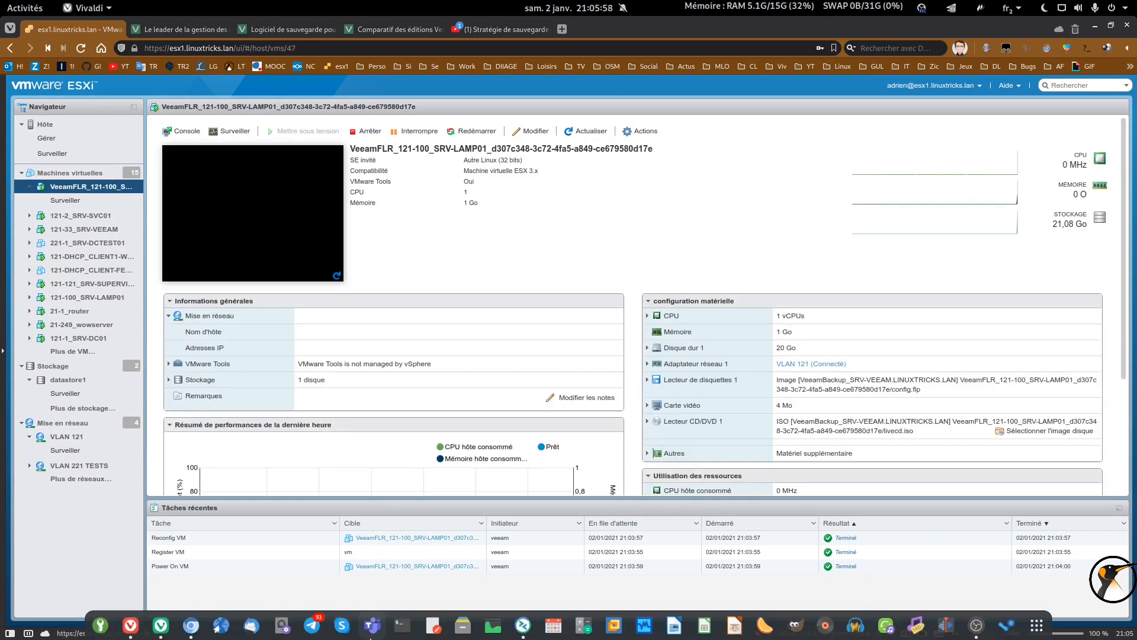
{"action": "left_click", "coordinate": [524, 623]}
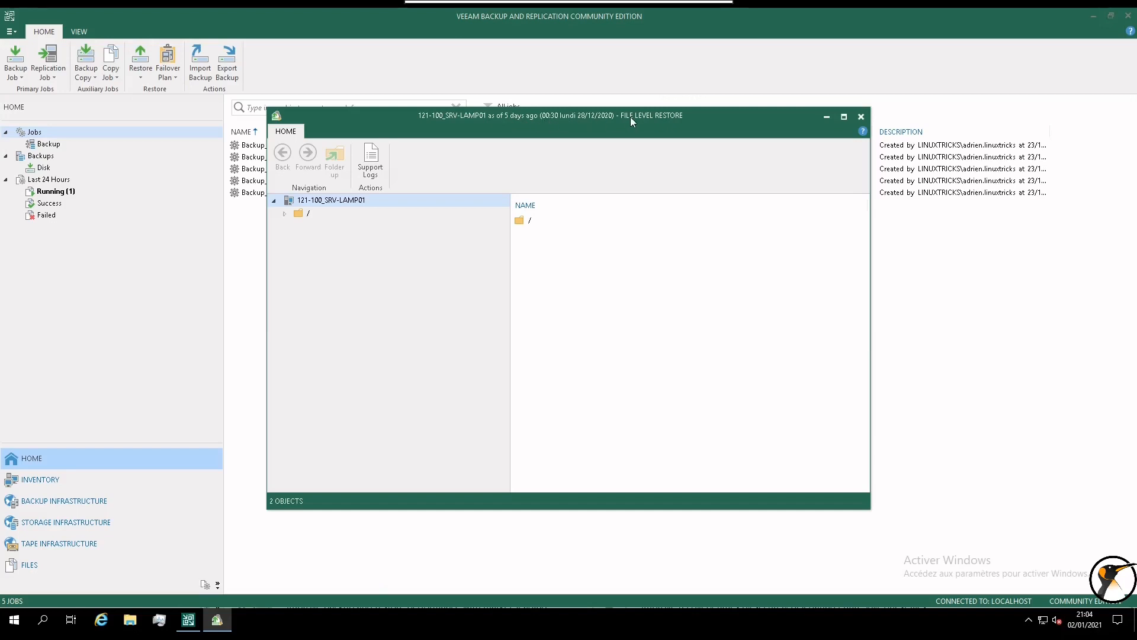
Browse the backup to /boot and select vmlinuz-4.18.0-193.el8.x86_64.
{"action": "left_click", "coordinate": [284, 213]}
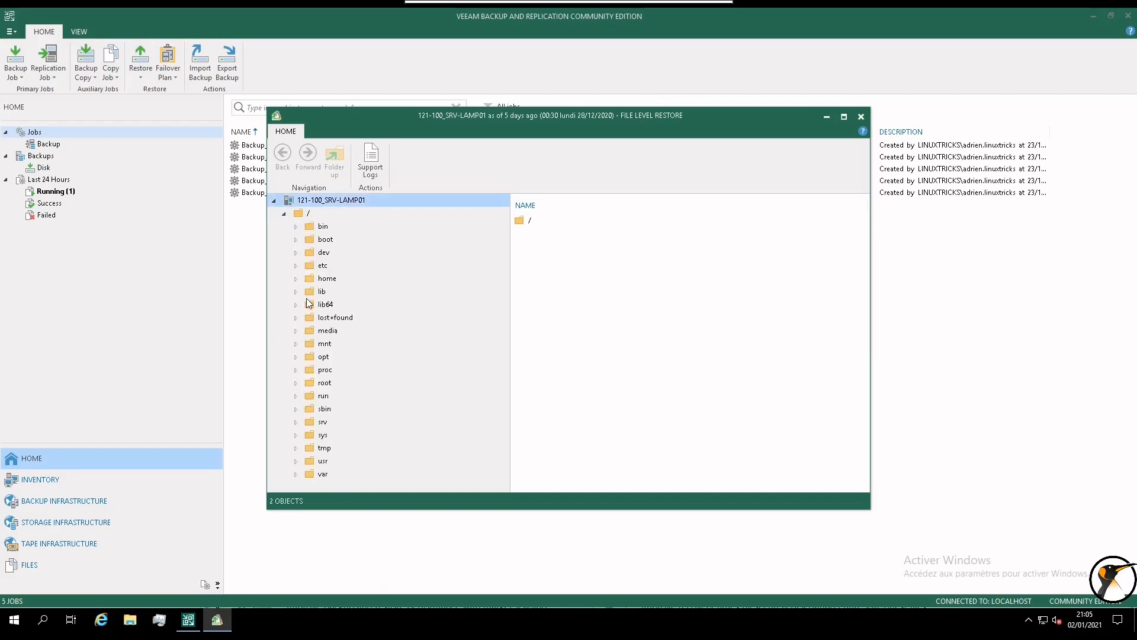
{"action": "left_click", "coordinate": [299, 240]}
{"action": "left_click", "coordinate": [325, 240]}
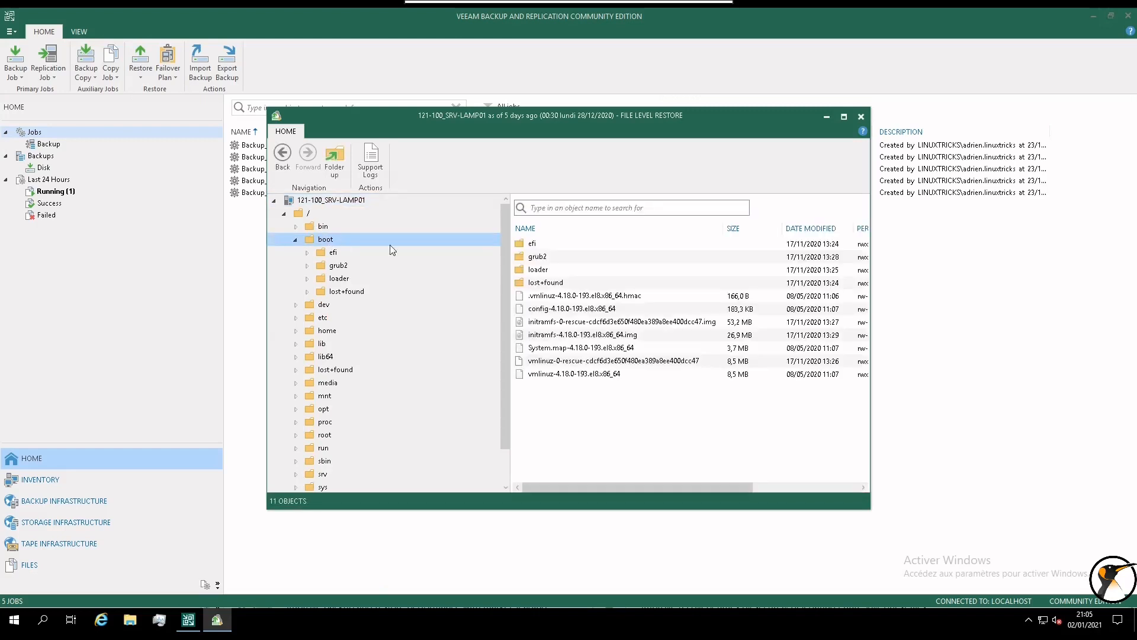
{"action": "left_click", "coordinate": [563, 374]}
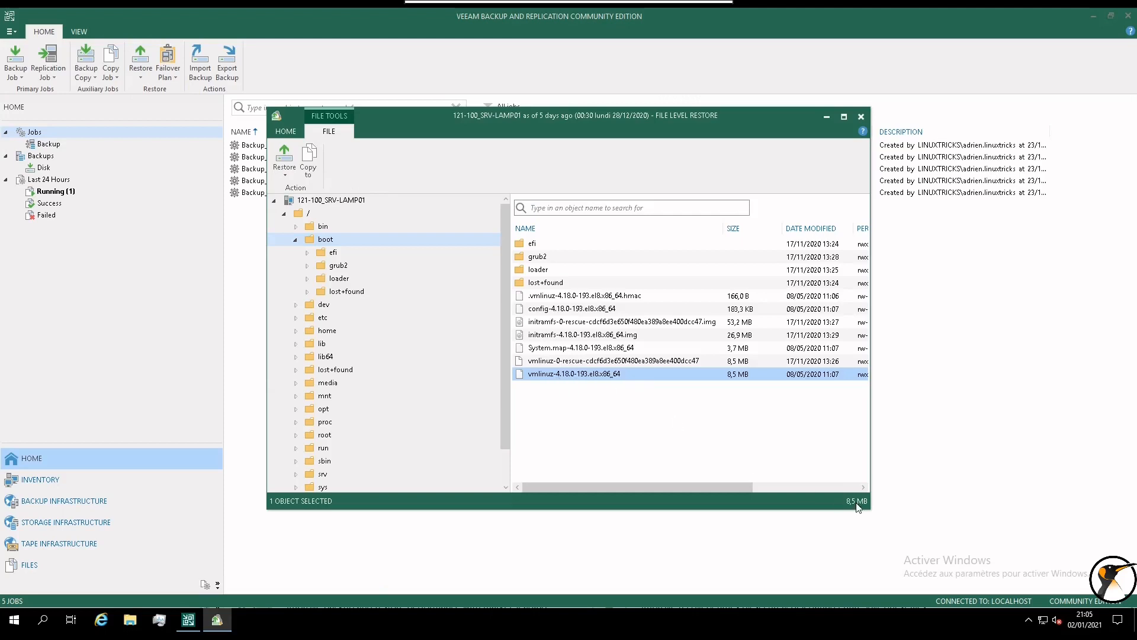
Enlarge the File Level Restore window and narrow the name column to reveal GROUP.
{"action": "left_click_drag", "start_coordinate": [870, 510], "coordinate": [997, 537]}
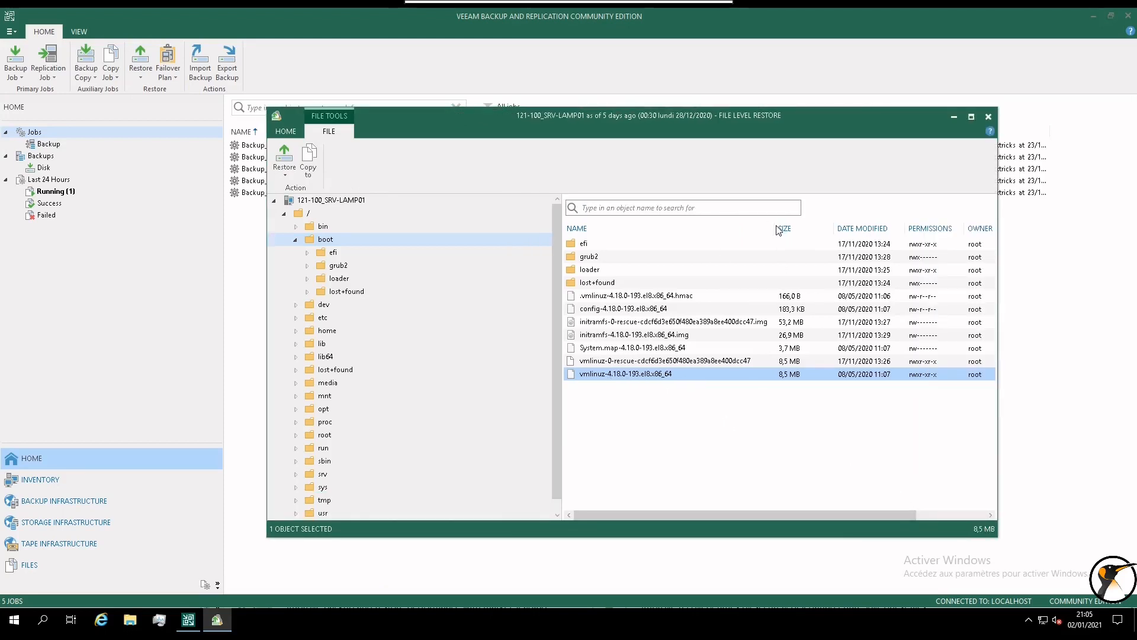
{"action": "left_click_drag", "start_coordinate": [774, 224], "coordinate": [718, 225]}
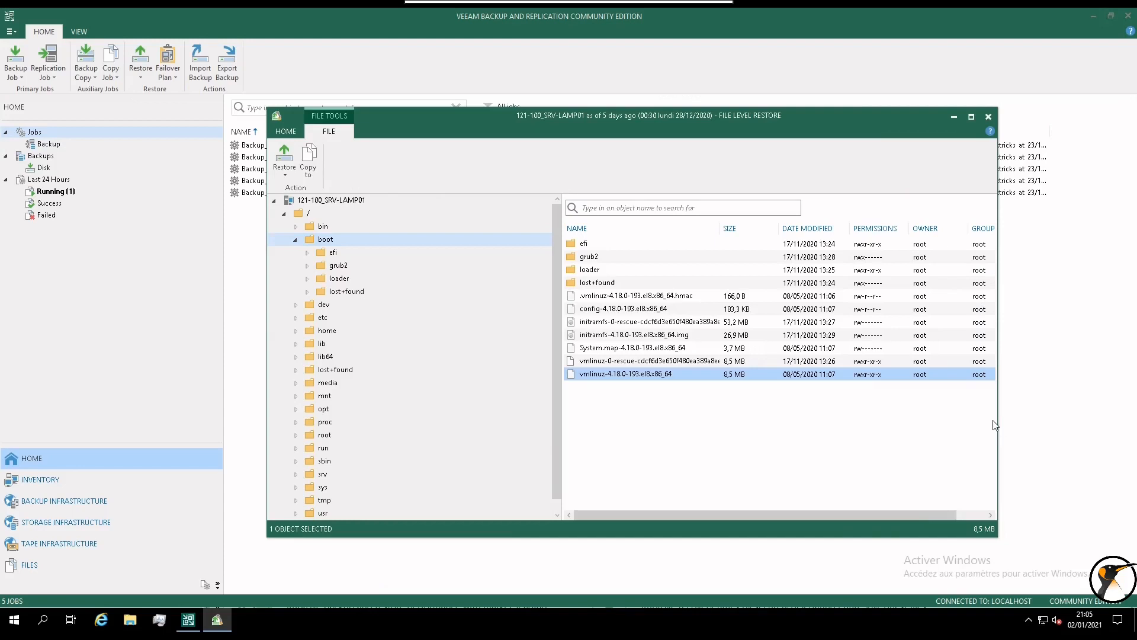
{"action": "left_click_drag", "start_coordinate": [998, 414], "coordinate": [1042, 416]}
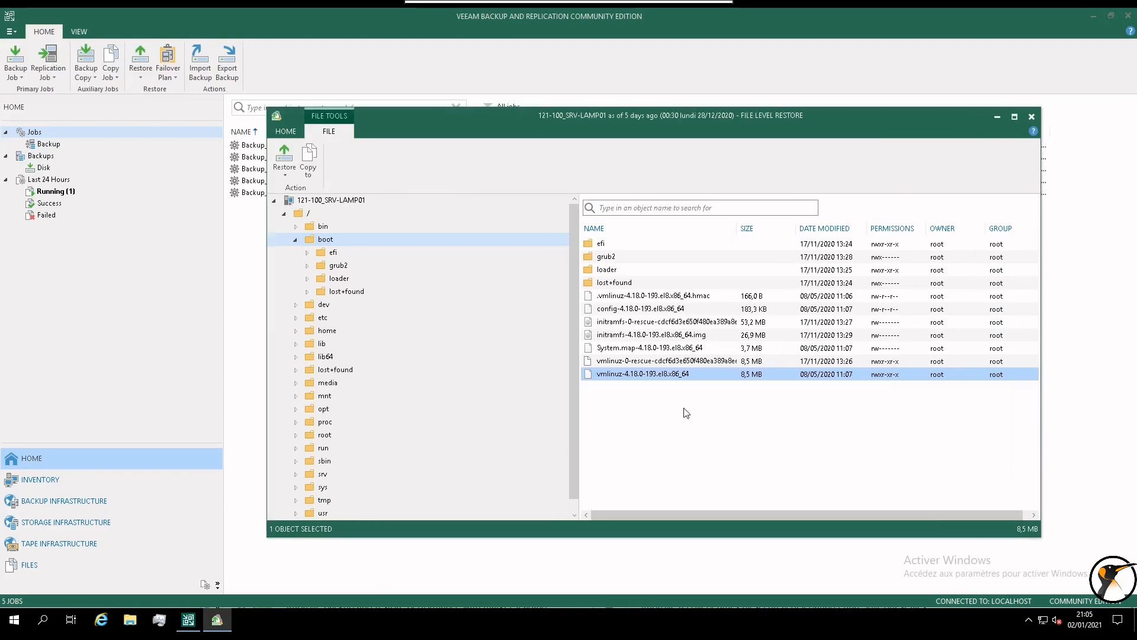
Restore vmlinuz-4.18.0-193.el8.x86_64 with the Overwrite option from its context menu.
{"action": "right_click", "coordinate": [647, 375]}
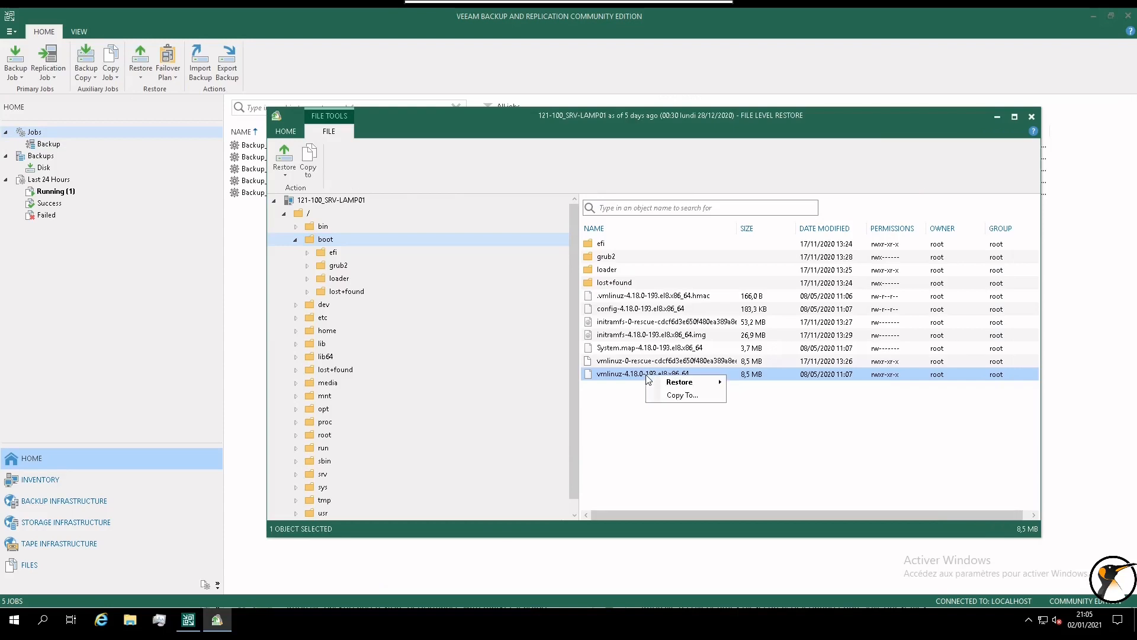
{"action": "mouse_move", "coordinate": [669, 387]}
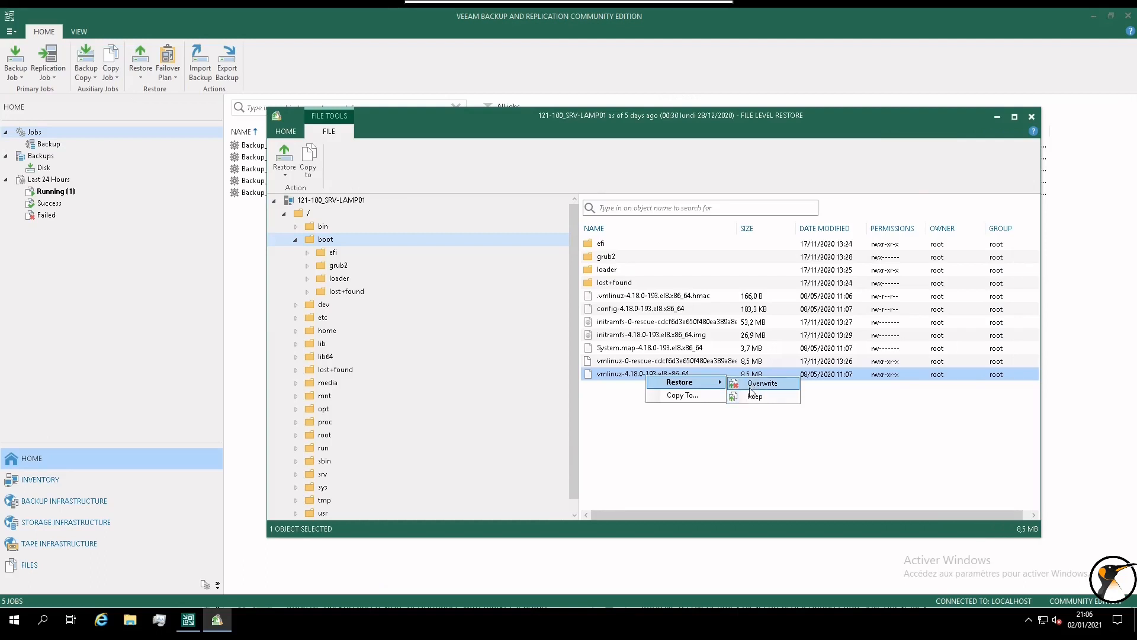
{"action": "left_click", "coordinate": [752, 386]}
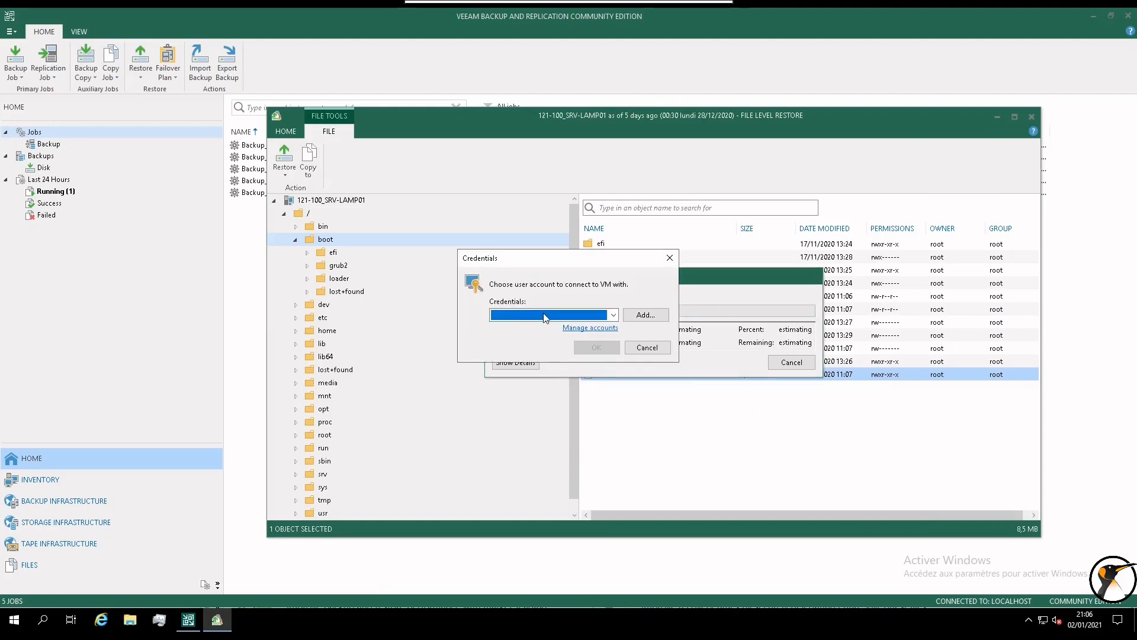
Add a new Linux account with username root and its password.
{"action": "left_click_drag", "start_coordinate": [643, 388], "coordinate": [646, 407]}
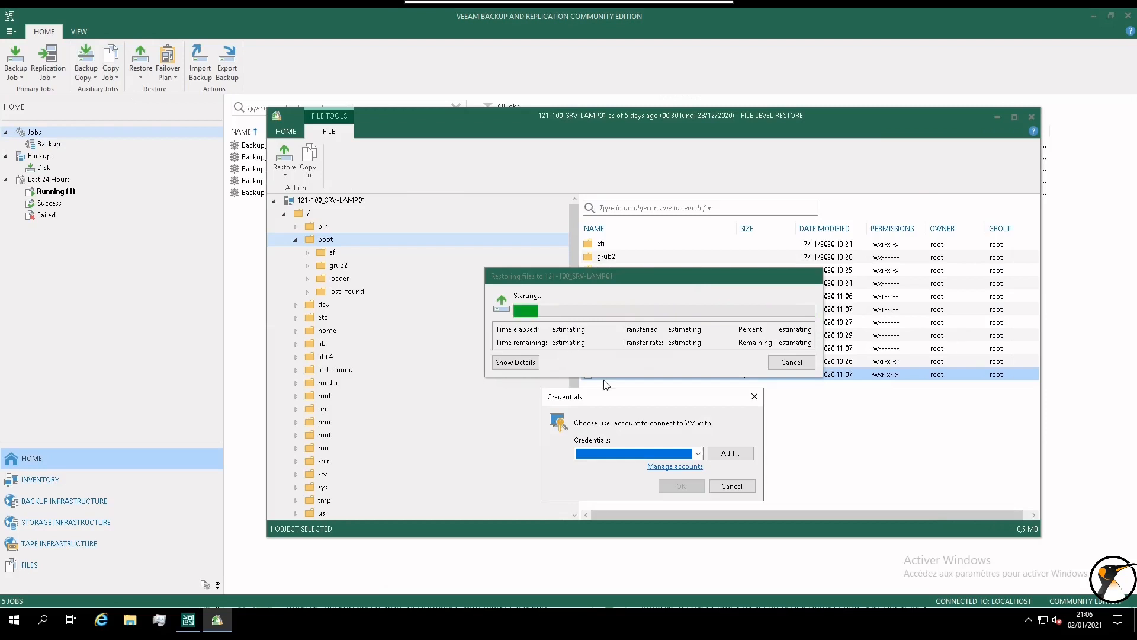
{"action": "left_click", "coordinate": [730, 453]}
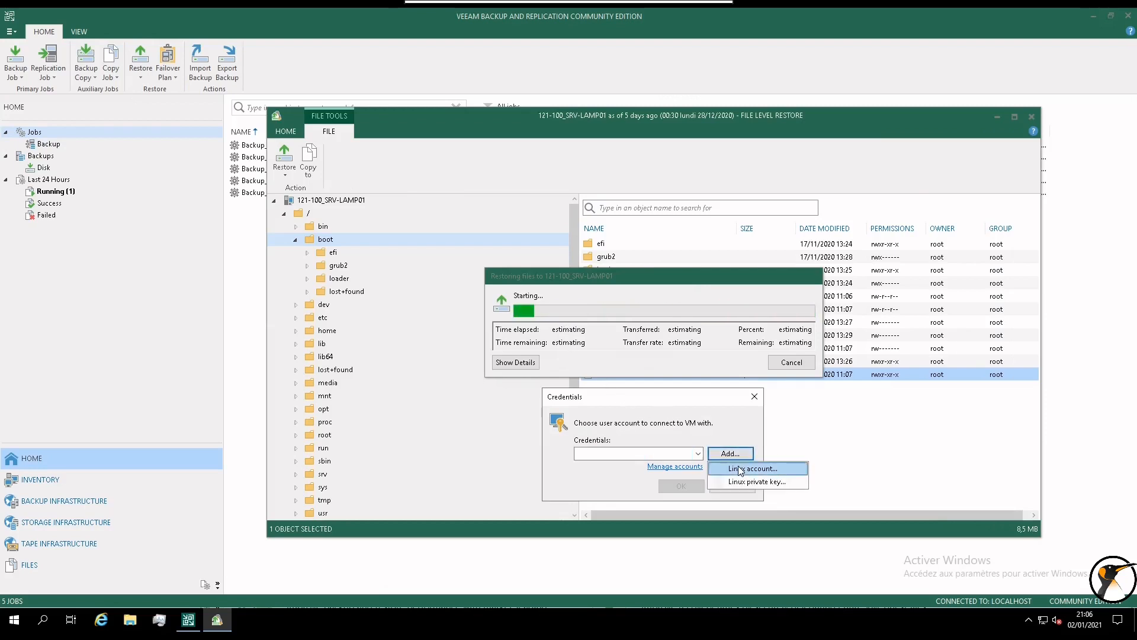
{"action": "left_click", "coordinate": [738, 469]}
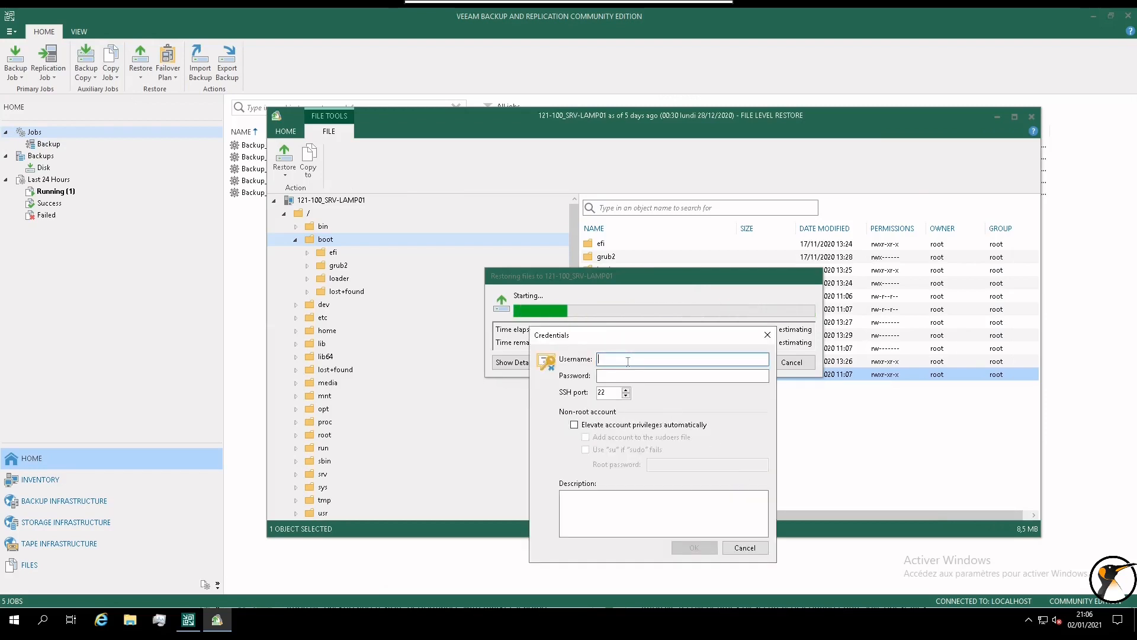
{"action": "type", "text": "root"}
{"action": "key", "text": "Tab"}
{"action": "type", "text": "••••••••"}
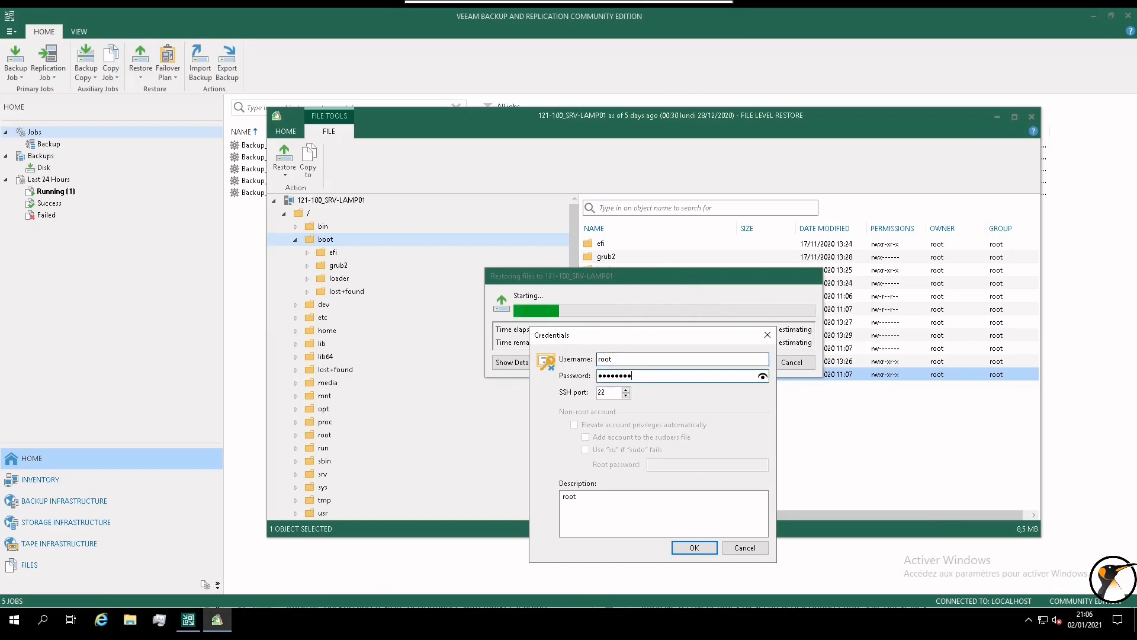
Prefix the account description with 'SRC-LAMP01\', save it, and confirm it for the restore.
{"action": "left_click", "coordinate": [586, 503]}
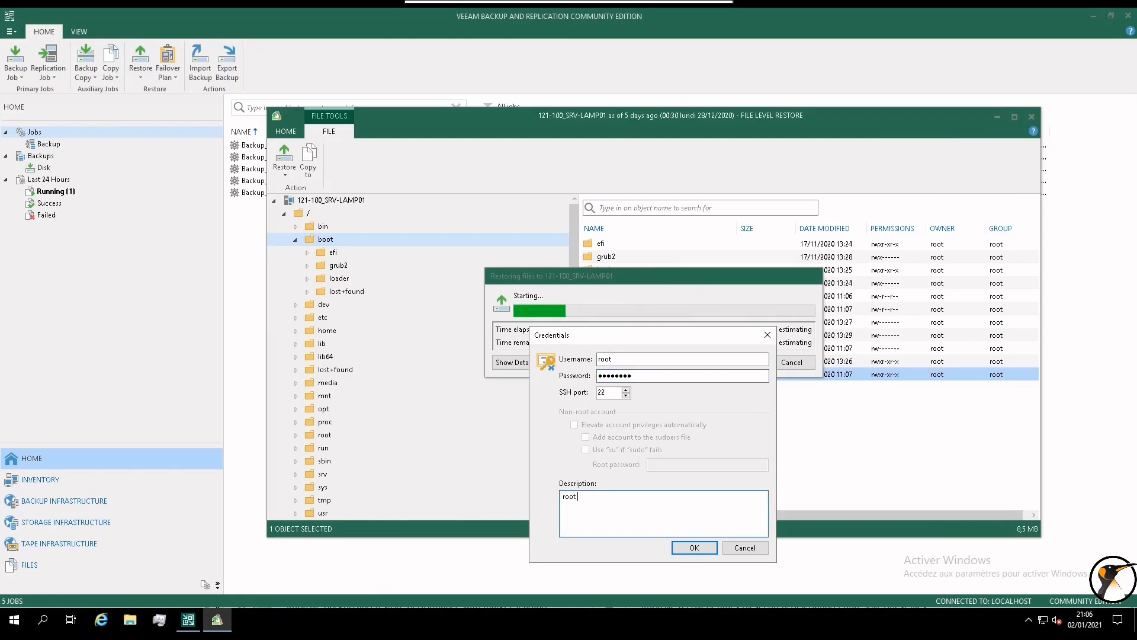
{"action": "key", "text": "Home"}
{"action": "type", "text": "SRC"}
{"action": "type", "text": "-LAMP"}
{"action": "type", "text": "01\\"}
{"action": "left_click", "coordinate": [689, 547]}
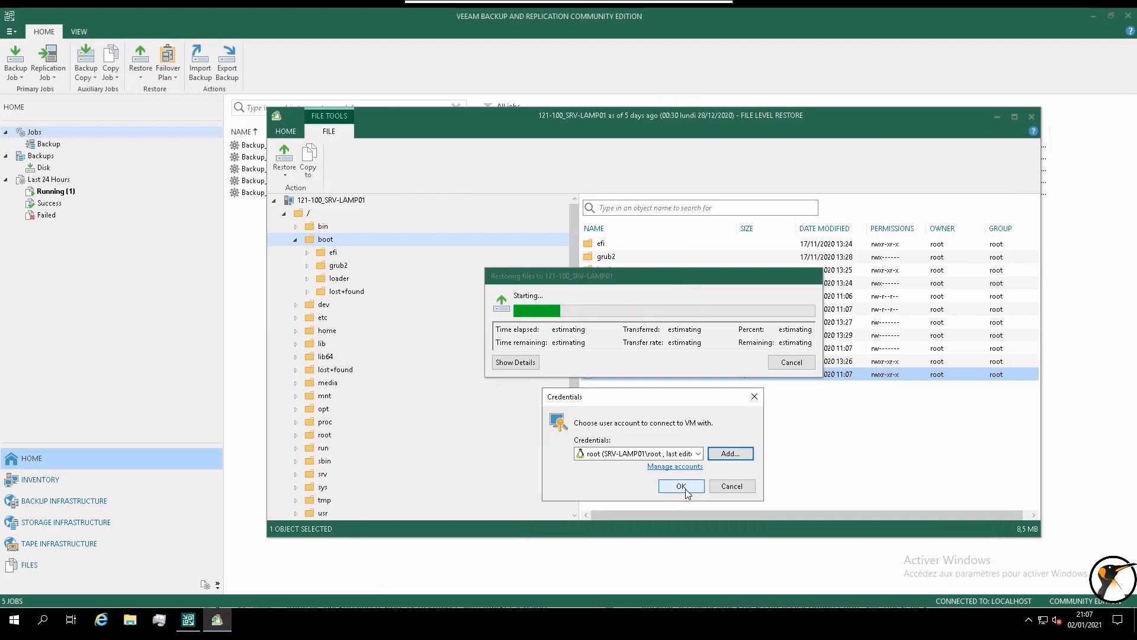
{"action": "left_click", "coordinate": [682, 487]}
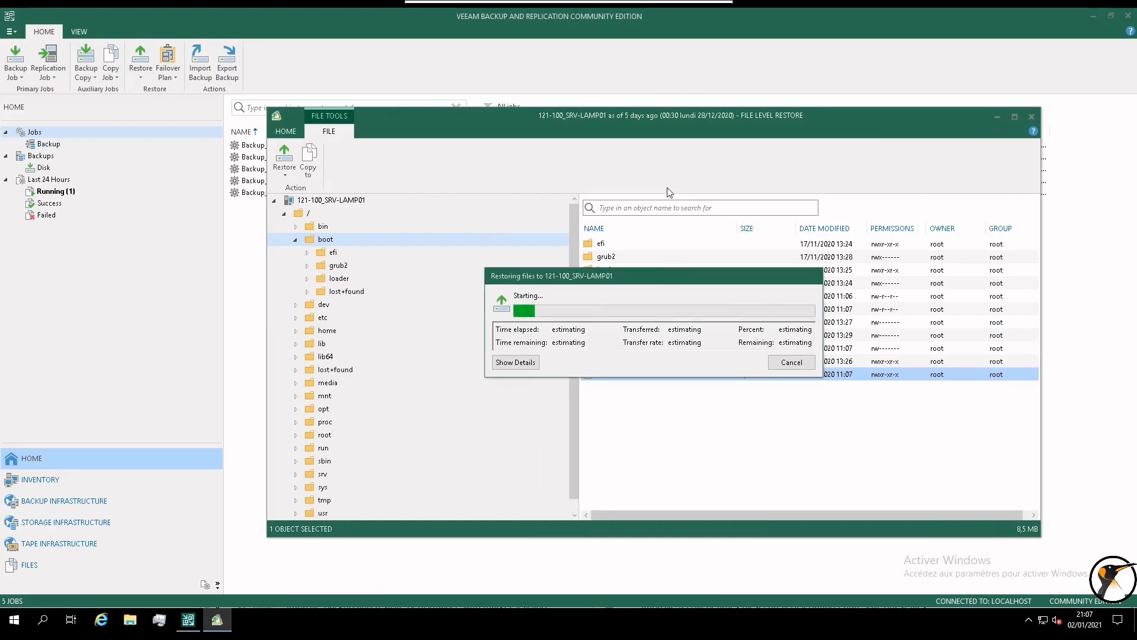
Show the restore's detailed log, then take the Remmina session out of fullscreen.
{"action": "left_click", "coordinate": [515, 362]}
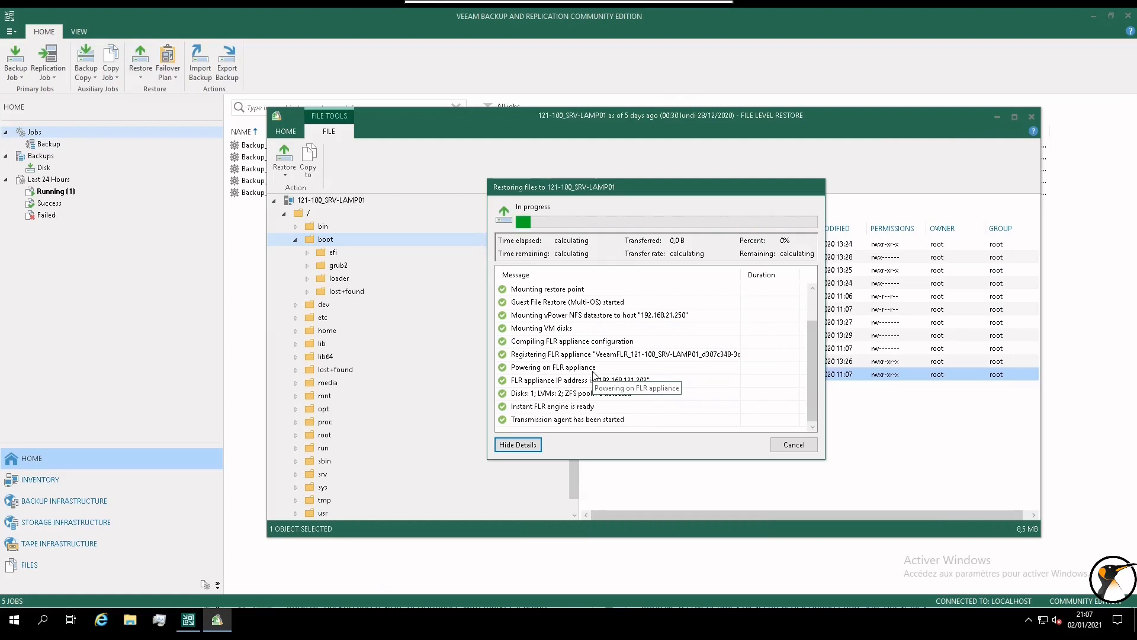
{"action": "mouse_move", "coordinate": [484, 9]}
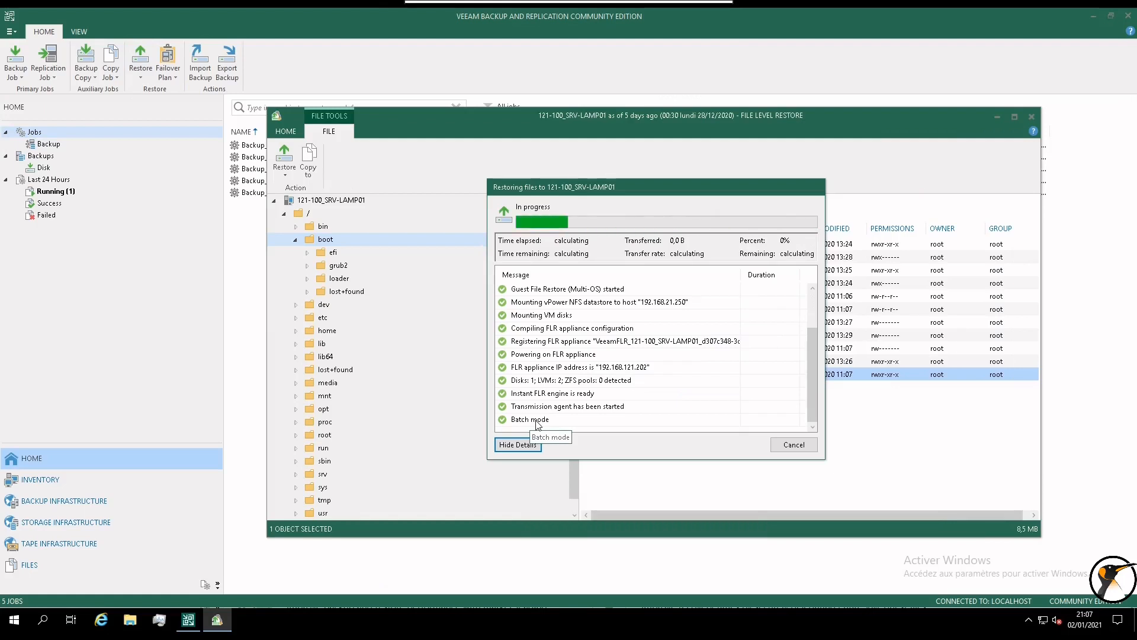
{"action": "left_click", "coordinate": [443, 14]}
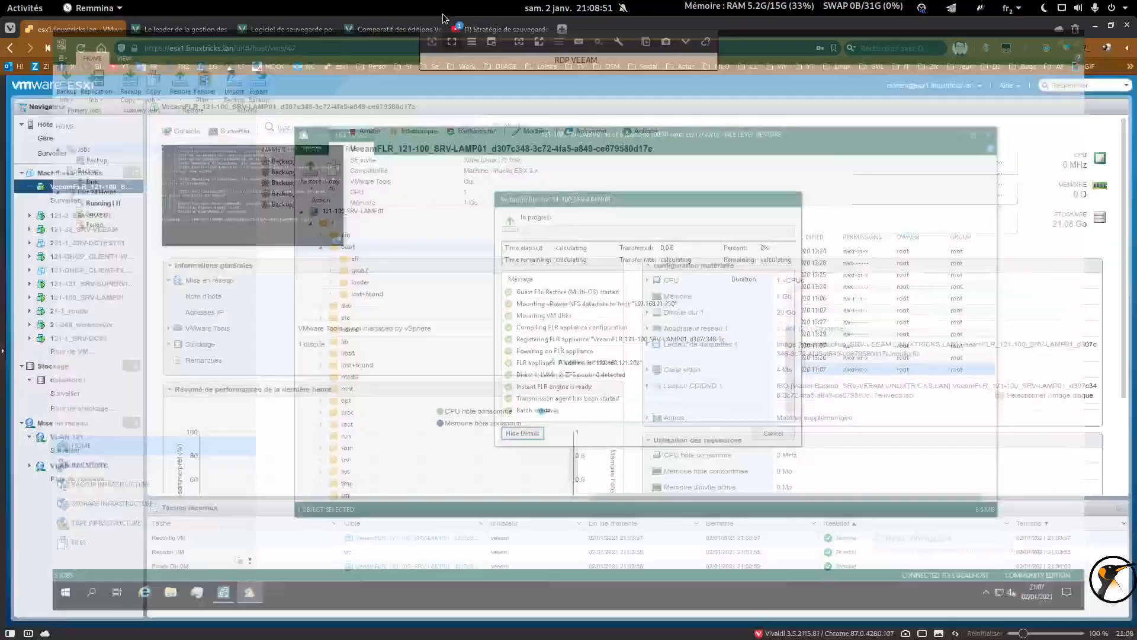
List /boot on SRV-LAMP01 with ls, then return to Veeam to see the restore result.
{"action": "left_click", "coordinate": [172, 50]}
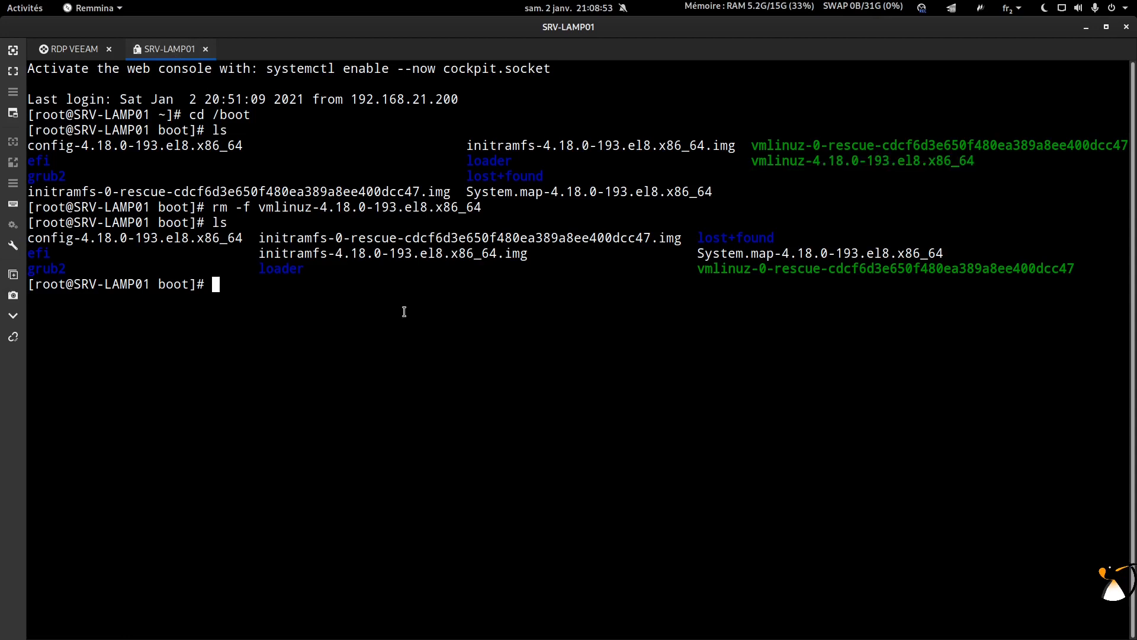
{"action": "type", "text": "ls"}
{"action": "key", "text": "Return"}
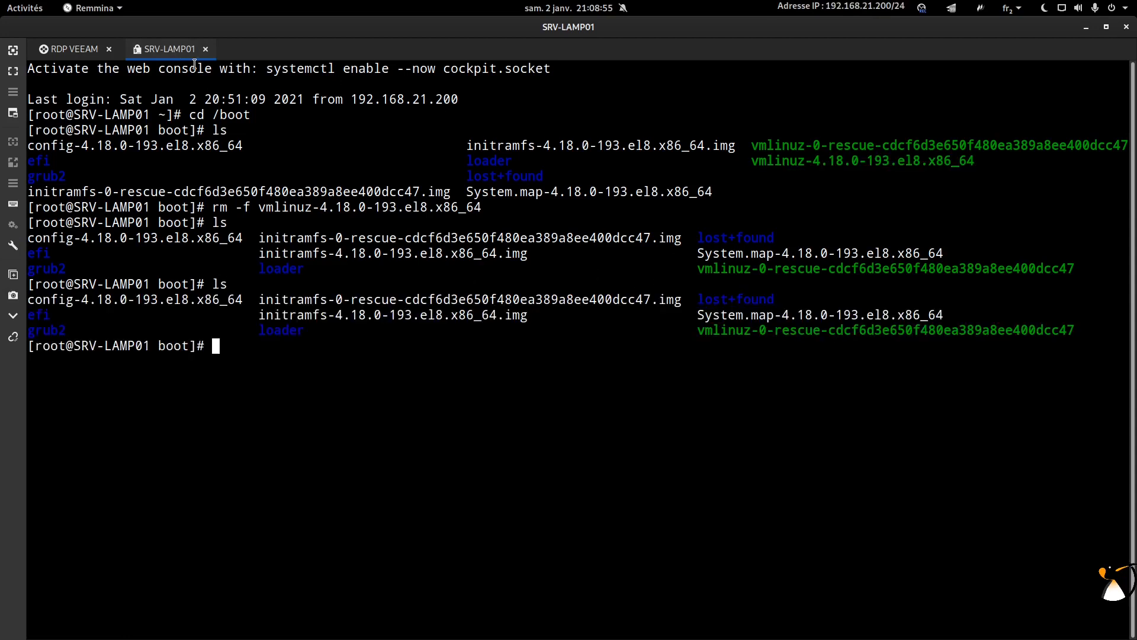
{"action": "left_click", "coordinate": [81, 52]}
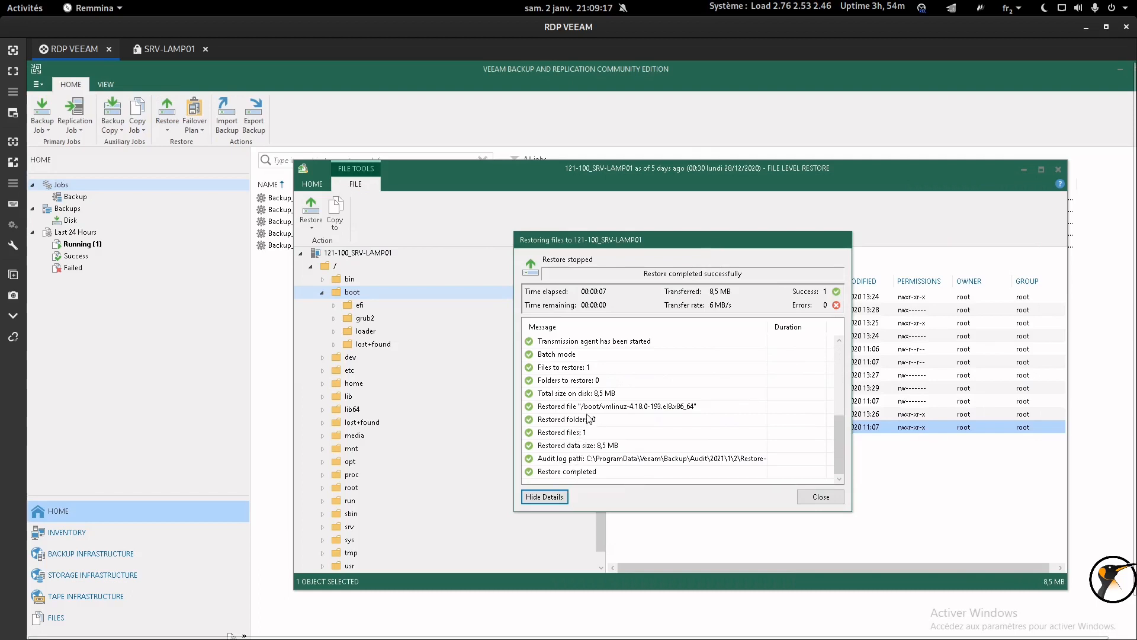
Review the log's file counts, restored vmlinuz entry, data size and audit log path, then return to SRV-LAMP01.
{"action": "left_click", "coordinate": [587, 409]}
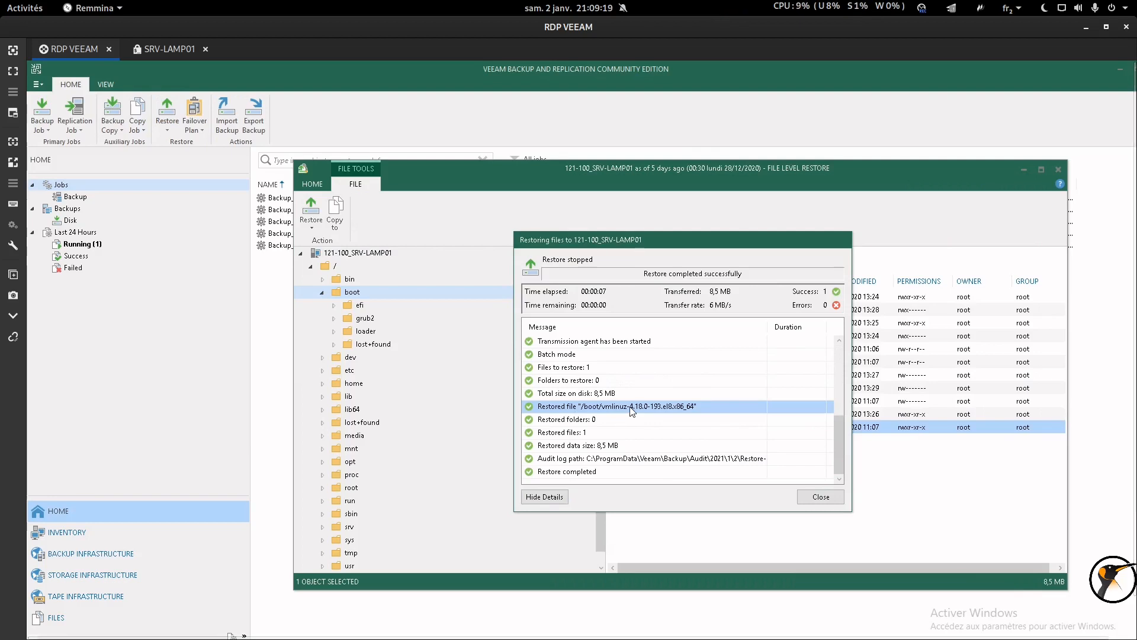
{"action": "left_click", "coordinate": [602, 368]}
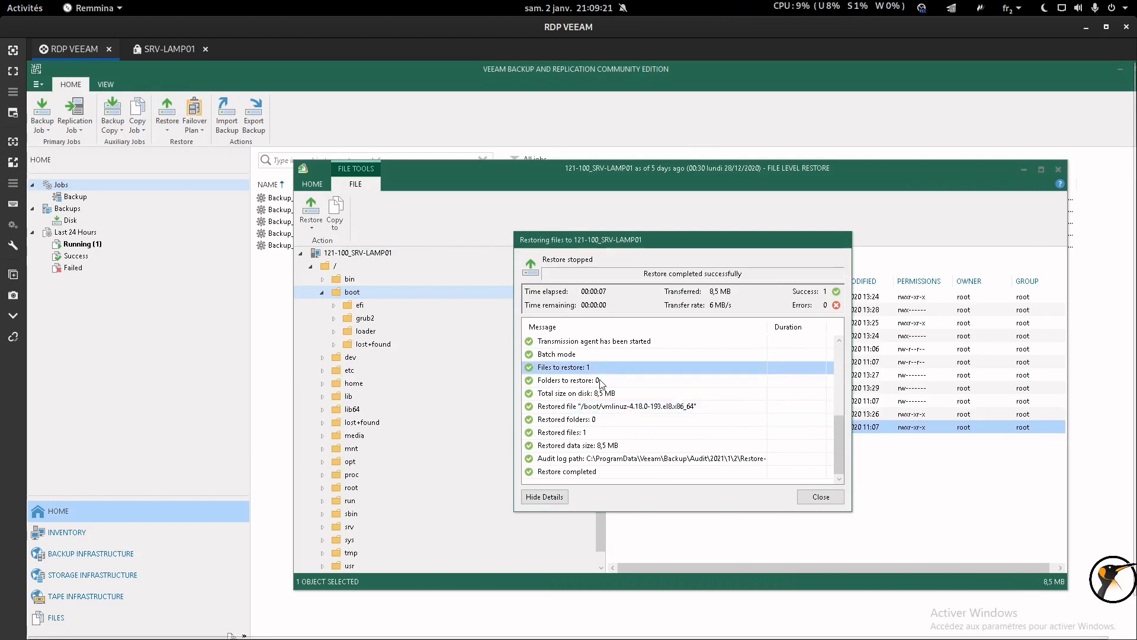
{"action": "left_click", "coordinate": [601, 380]}
{"action": "left_click", "coordinate": [602, 394]}
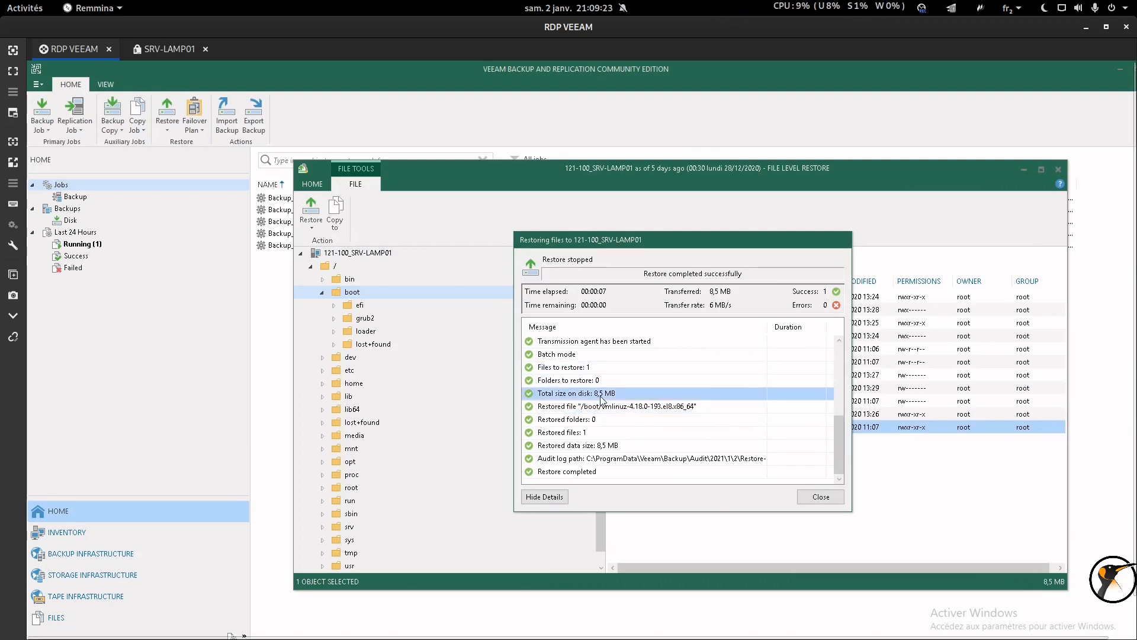
{"action": "left_click", "coordinate": [601, 406]}
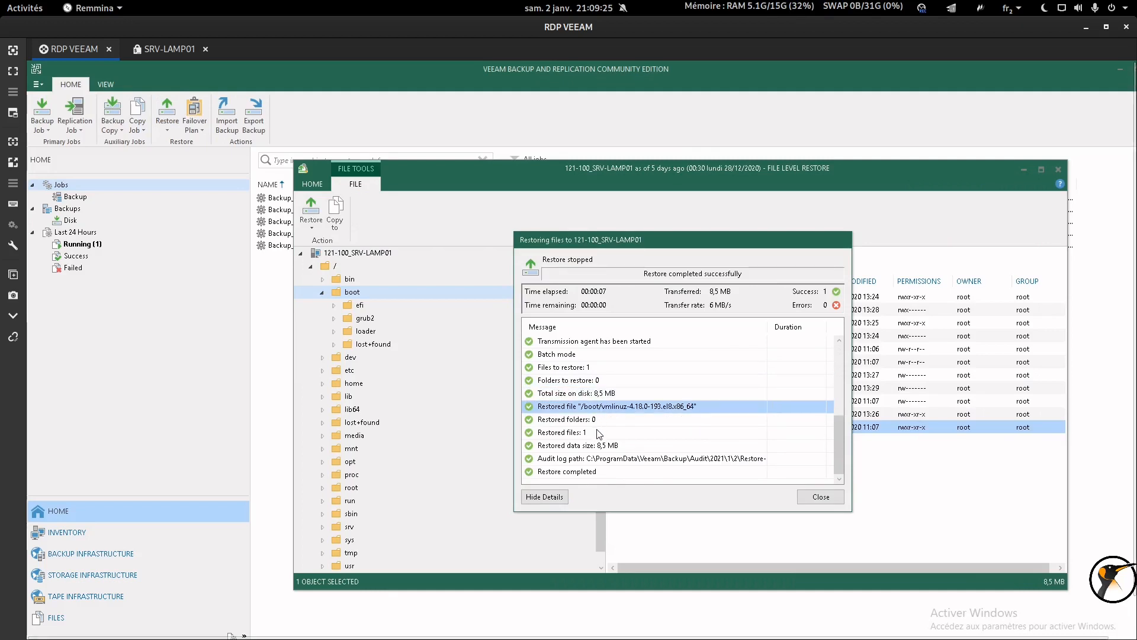
{"action": "left_click", "coordinate": [598, 433]}
{"action": "left_click", "coordinate": [606, 446]}
{"action": "left_click", "coordinate": [633, 458]}
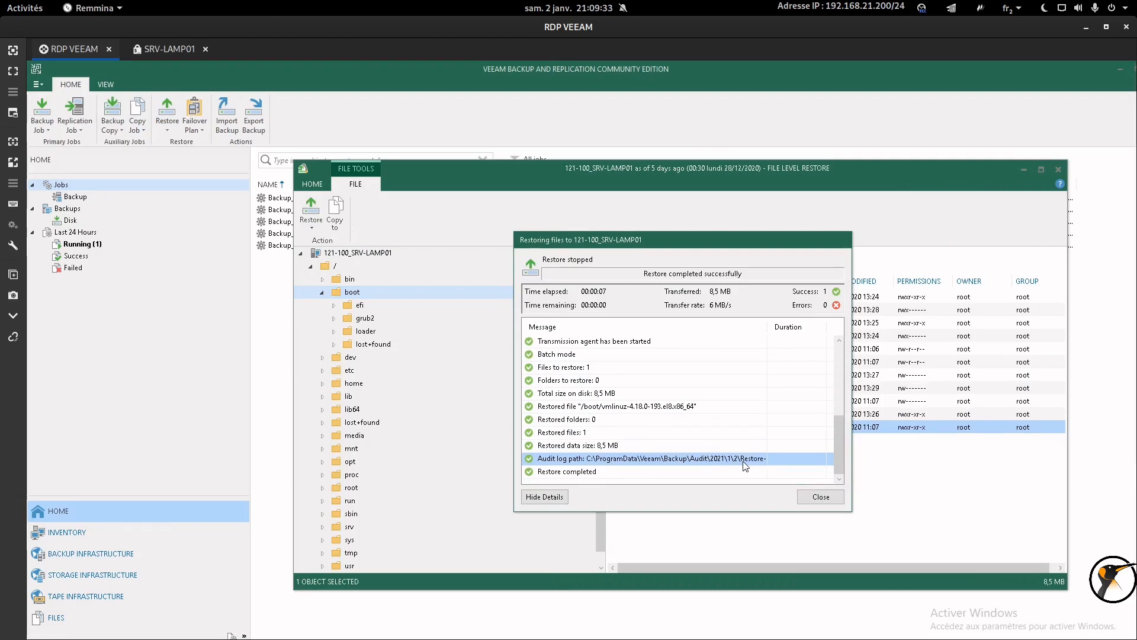
{"action": "left_click", "coordinate": [158, 48]}
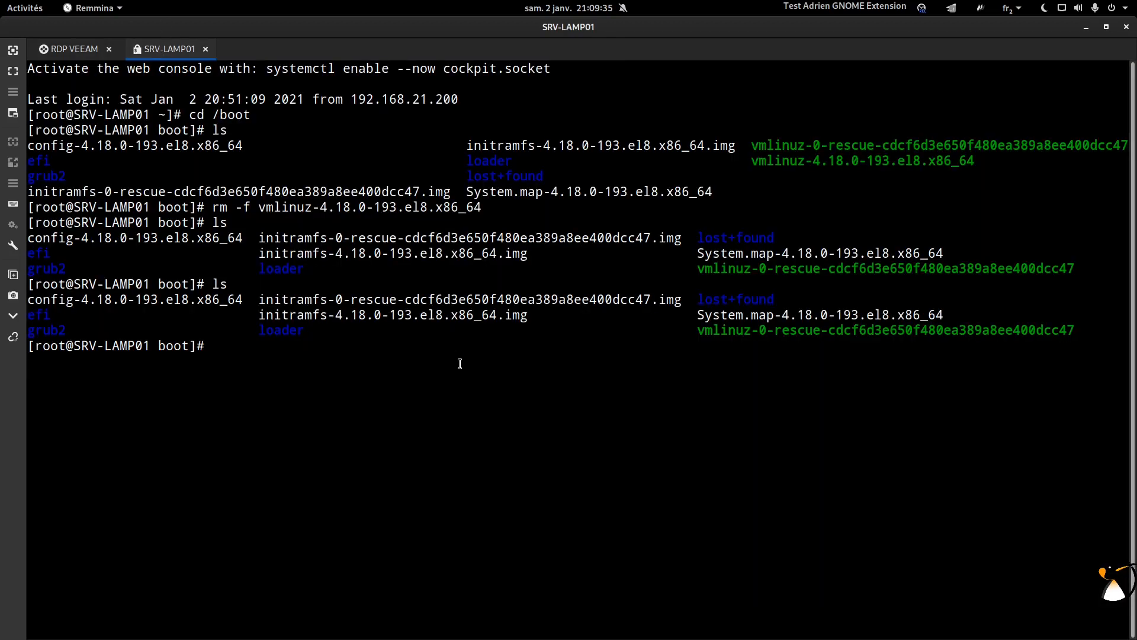
Run ls in /boot and highlight the restored vmlinuz-4.18.0-193.el8.x86_64 file.
{"action": "type", "text": "ls"}
{"action": "key", "text": "Return"}
{"action": "left_click_drag", "start_coordinate": [470, 419], "coordinate": [710, 422]}
{"action": "left_click", "coordinate": [733, 416]}
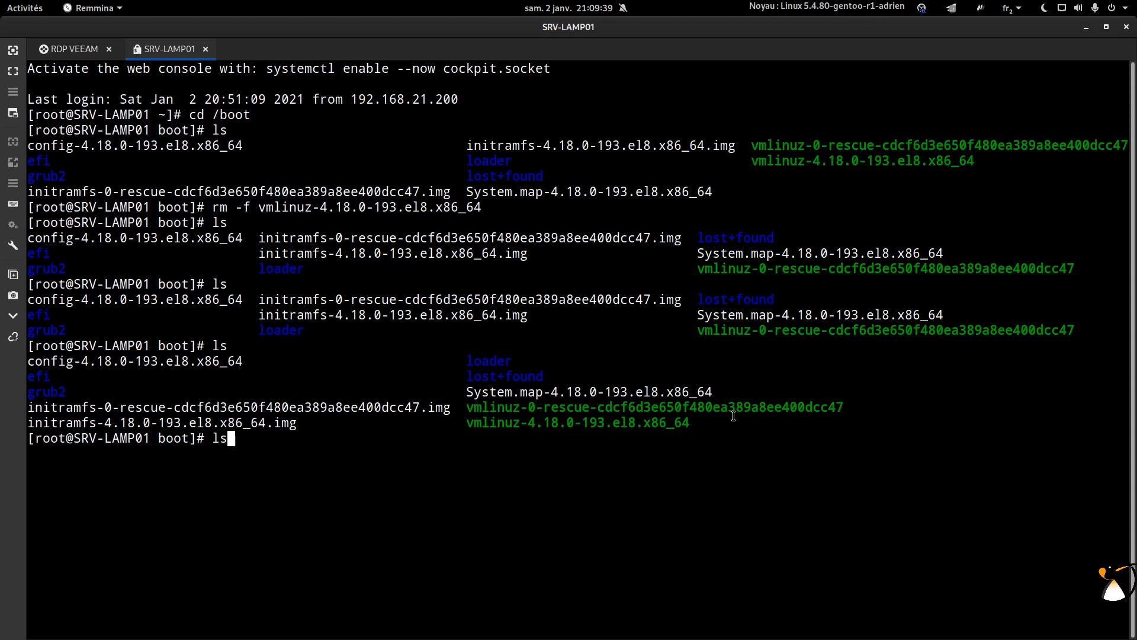
Run ls -l to show the kernel's 8 mai 2020 date, then return to the Veeam session.
{"action": "type", "text": "ls -l"}
{"action": "key", "text": "Return"}
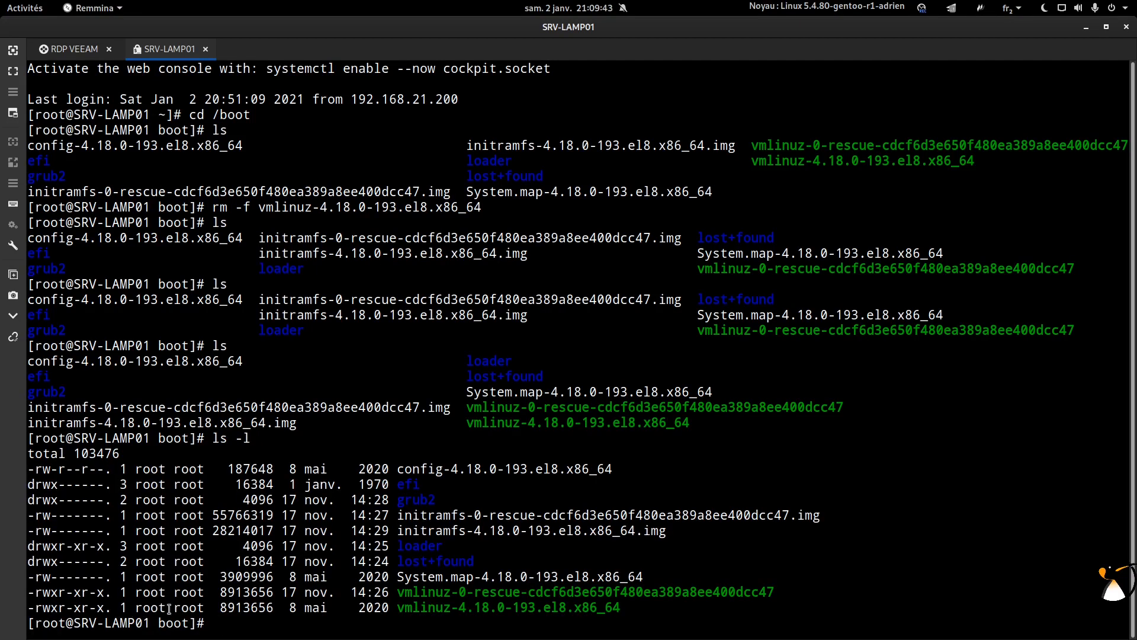
{"action": "left_click_drag", "start_coordinate": [286, 611], "coordinate": [385, 607]}
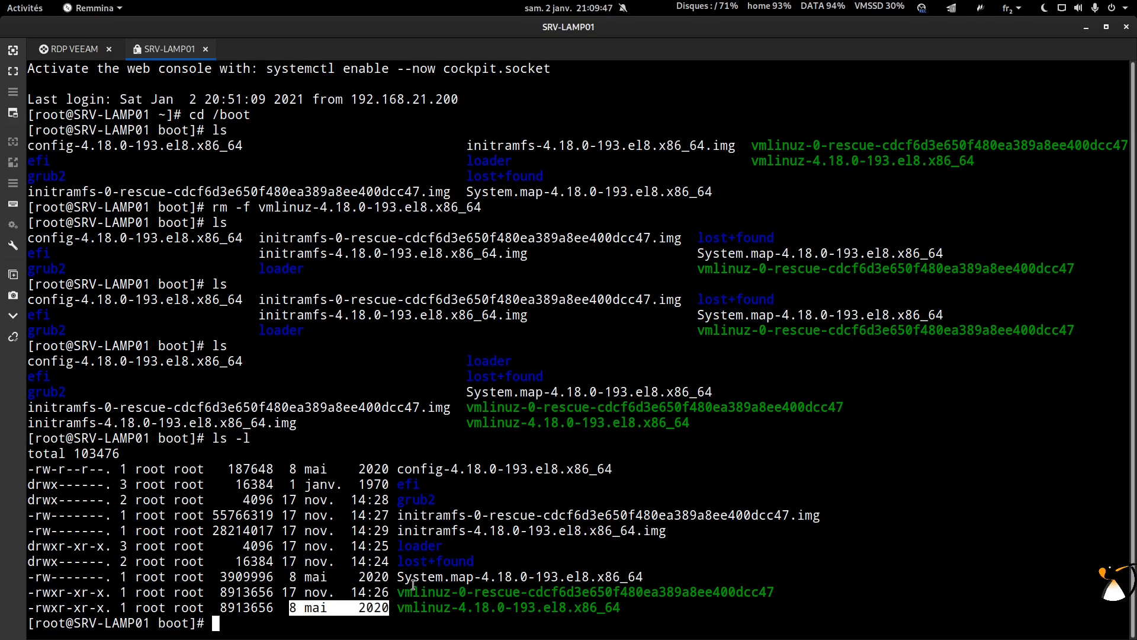
{"action": "left_click", "coordinate": [427, 569]}
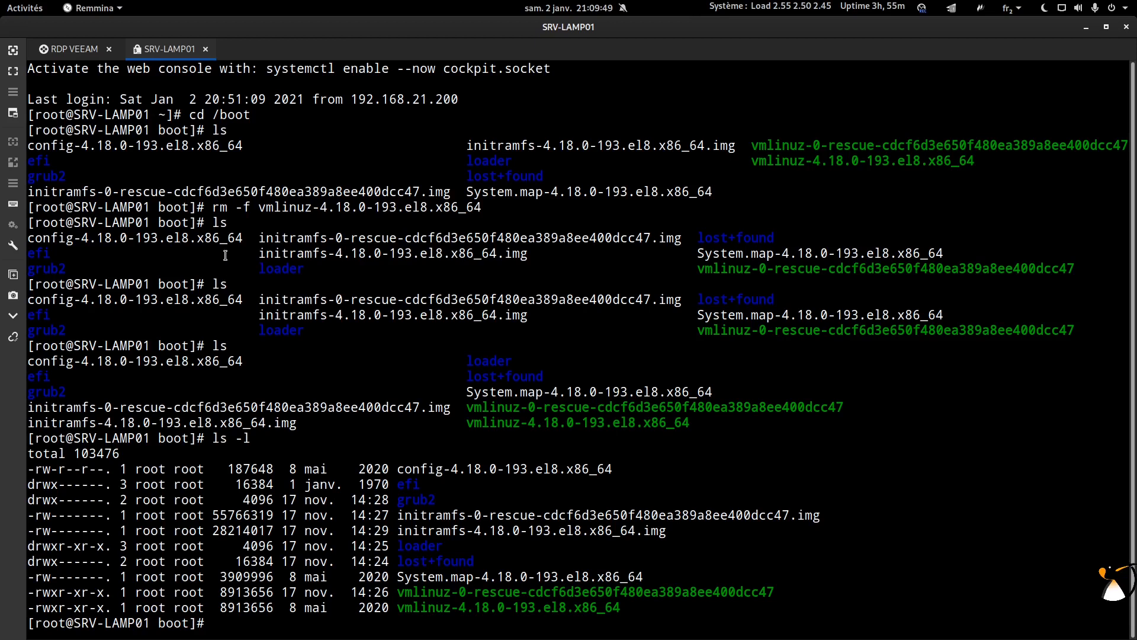
{"action": "left_click", "coordinate": [75, 50]}
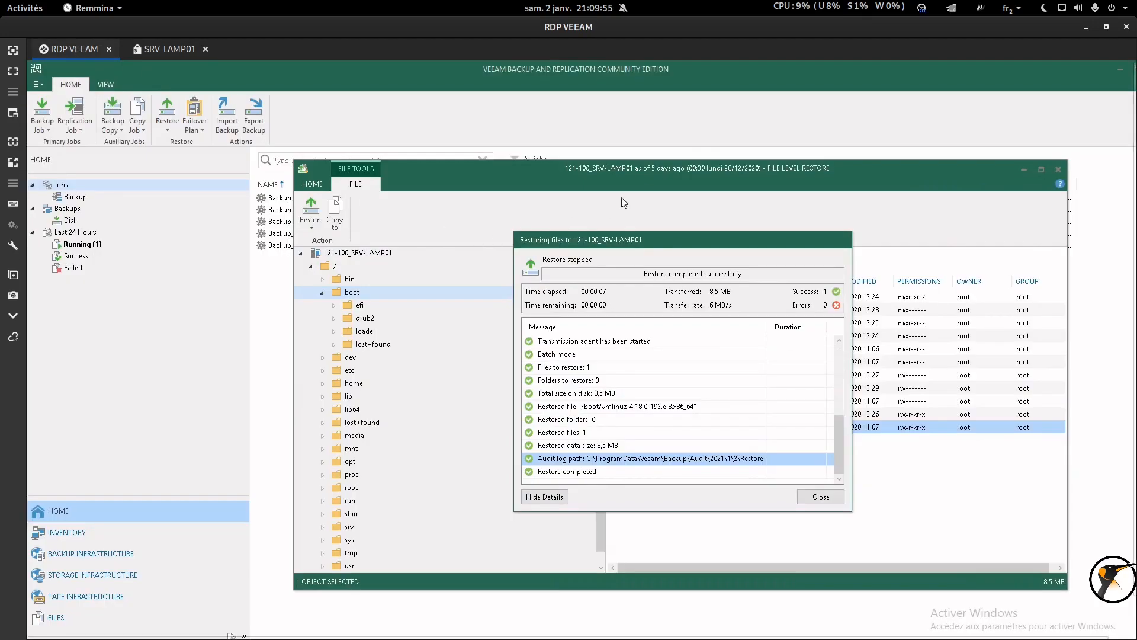
Close the restore results dialog and browse the backup's /root folder.
{"action": "left_click", "coordinate": [820, 497]}
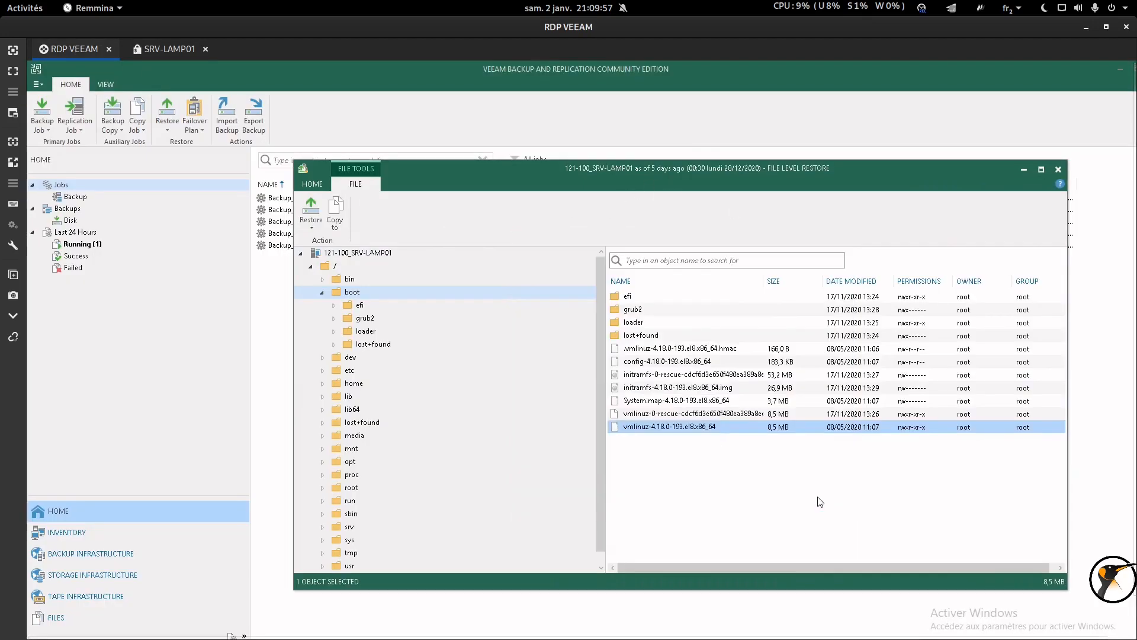
{"action": "left_click_drag", "start_coordinate": [631, 163], "coordinate": [620, 114]}
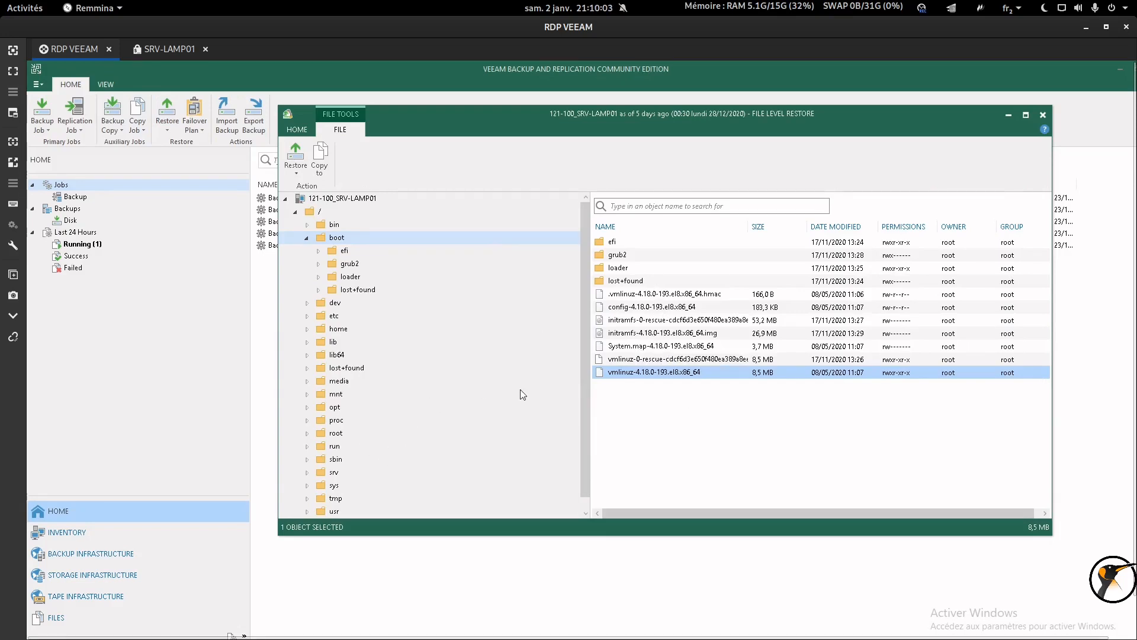
{"action": "scroll", "coordinate": [358, 443], "scroll_direction": "down", "scroll_amount": 1}
{"action": "left_click", "coordinate": [338, 422]}
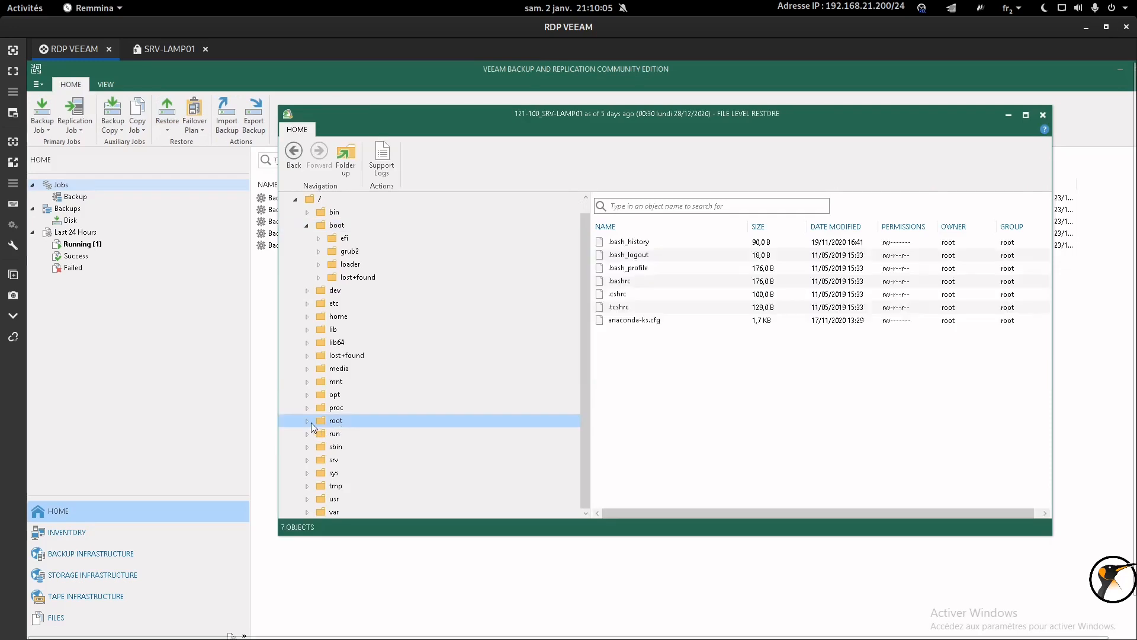
Open anaconda-ks.cfg's Restore menu, dismiss it without restoring, and close the File Level Restore window.
{"action": "right_click", "coordinate": [632, 321]}
{"action": "mouse_move", "coordinate": [661, 332]}
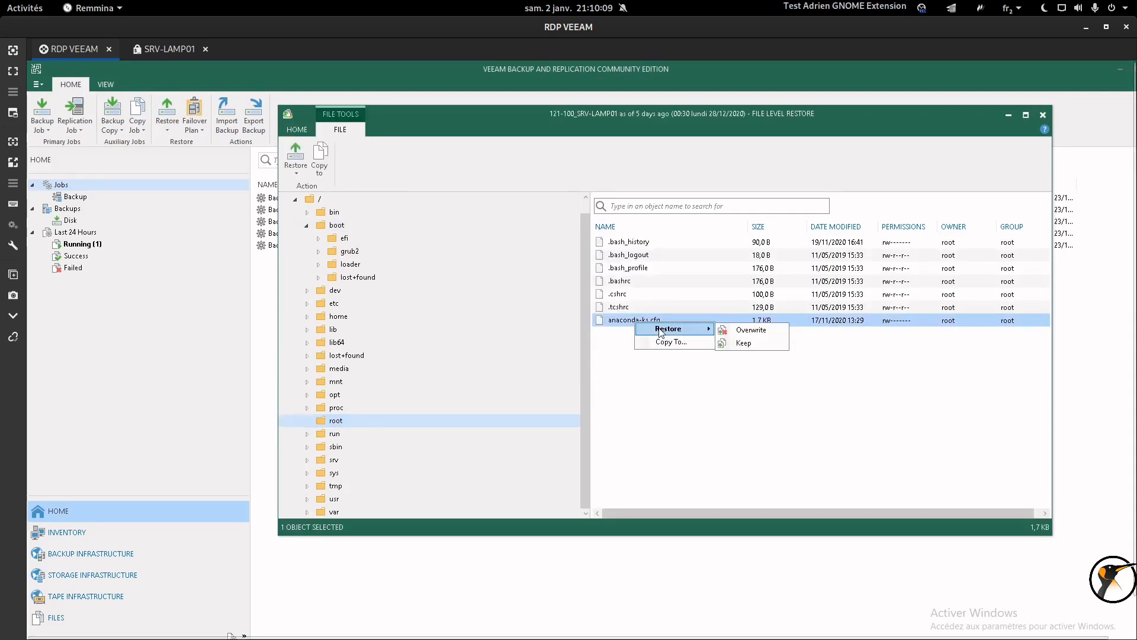
{"action": "left_click", "coordinate": [886, 175]}
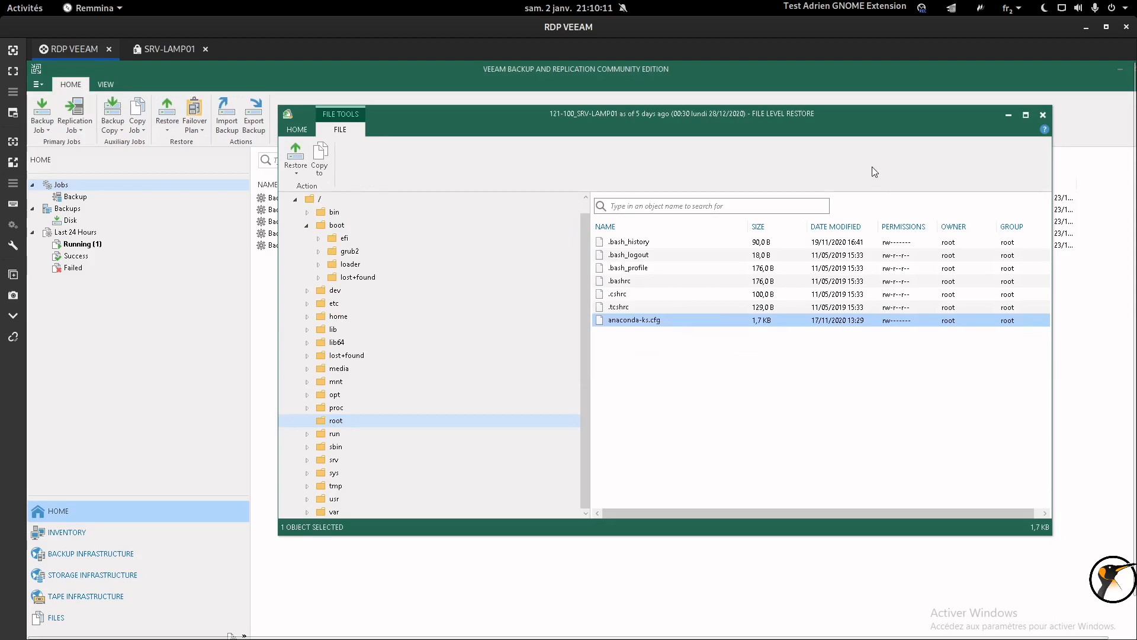
{"action": "left_click", "coordinate": [1045, 116]}
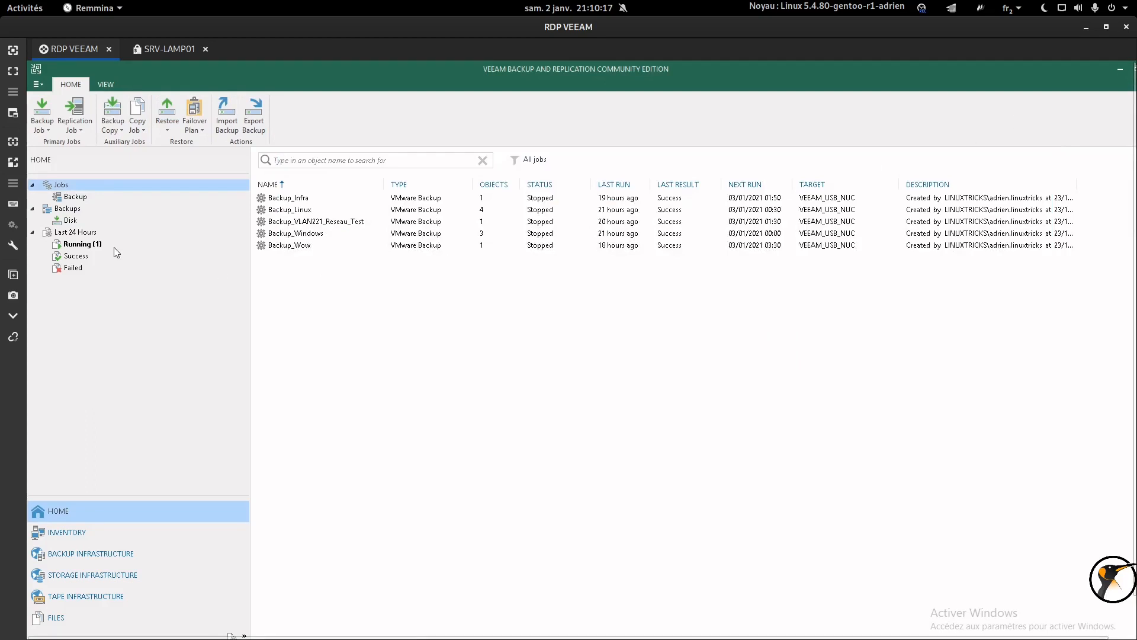
Check the ESXi VM list in the browser, then bring back the Veeam Remmina session windowed.
{"action": "mouse_move", "coordinate": [192, 637]}
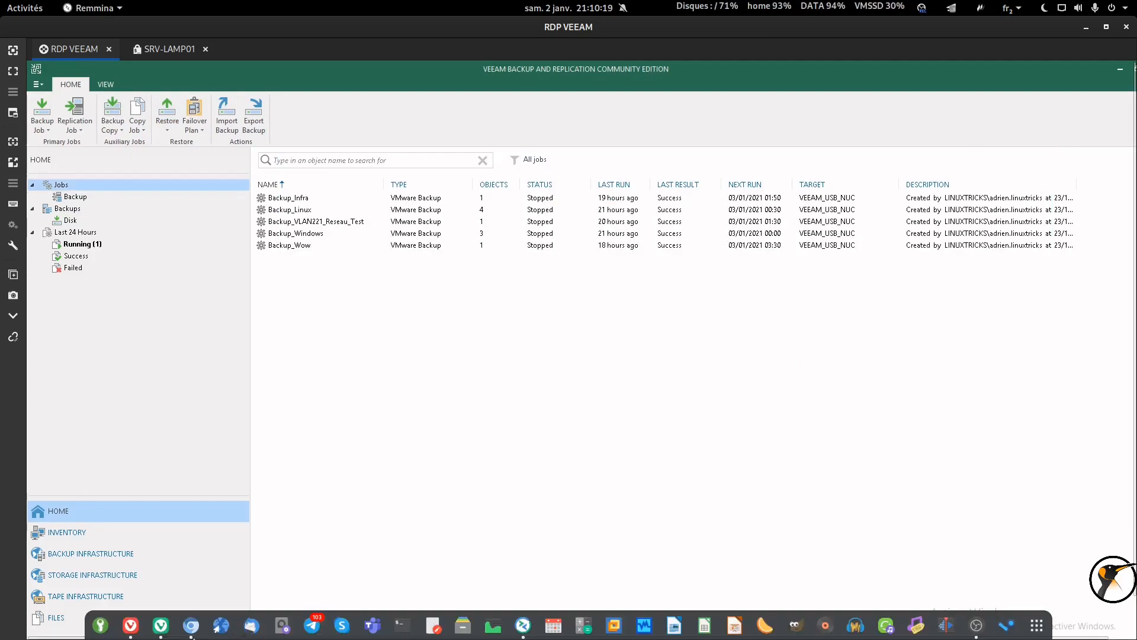
{"action": "left_click", "coordinate": [131, 625]}
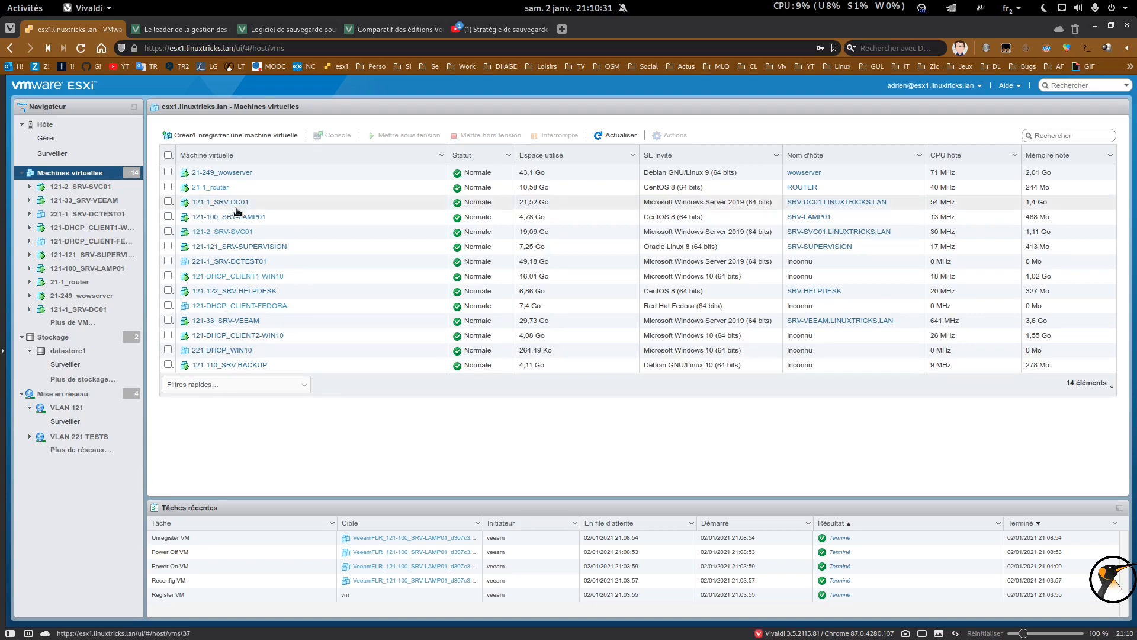
{"action": "left_click", "coordinate": [1097, 26]}
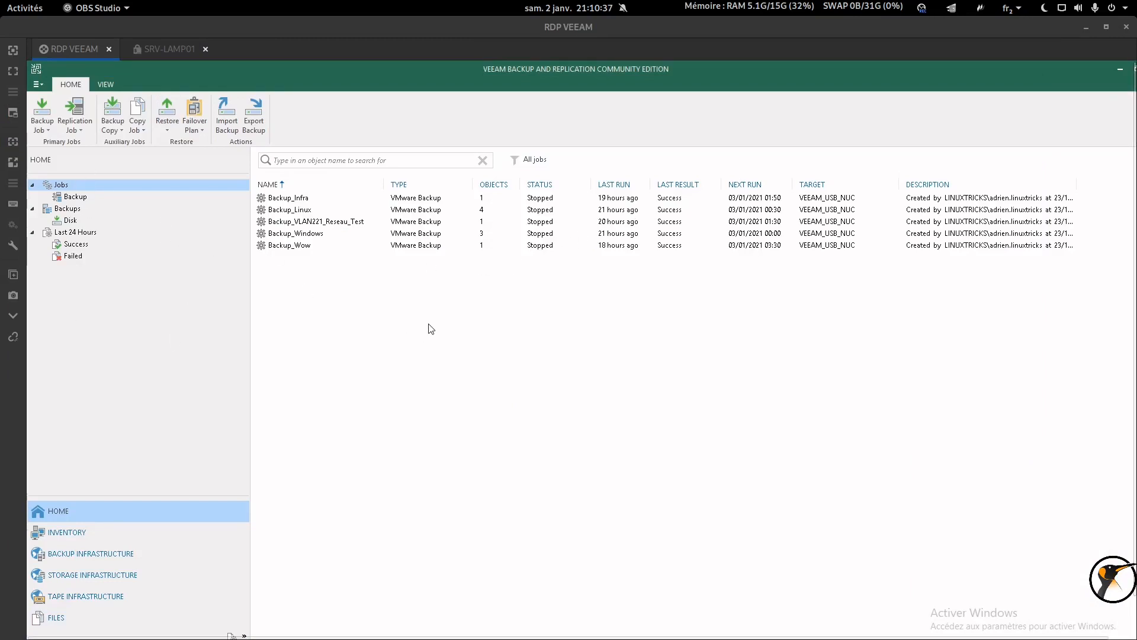
{"action": "left_click", "coordinate": [13, 70]}
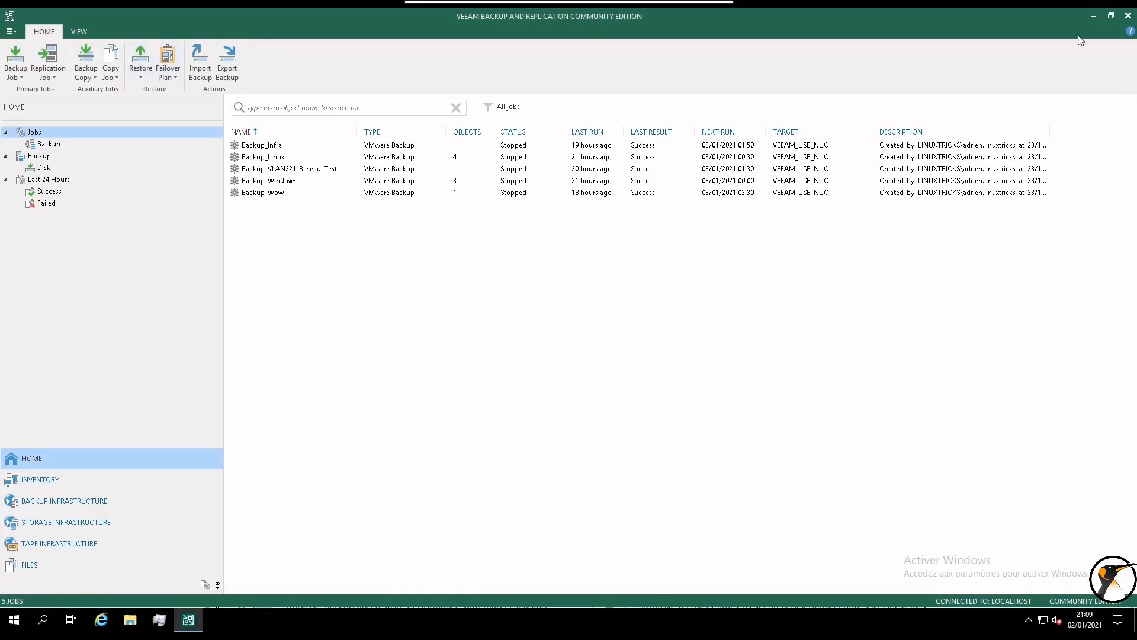
{"action": "mouse_move", "coordinate": [468, 2]}
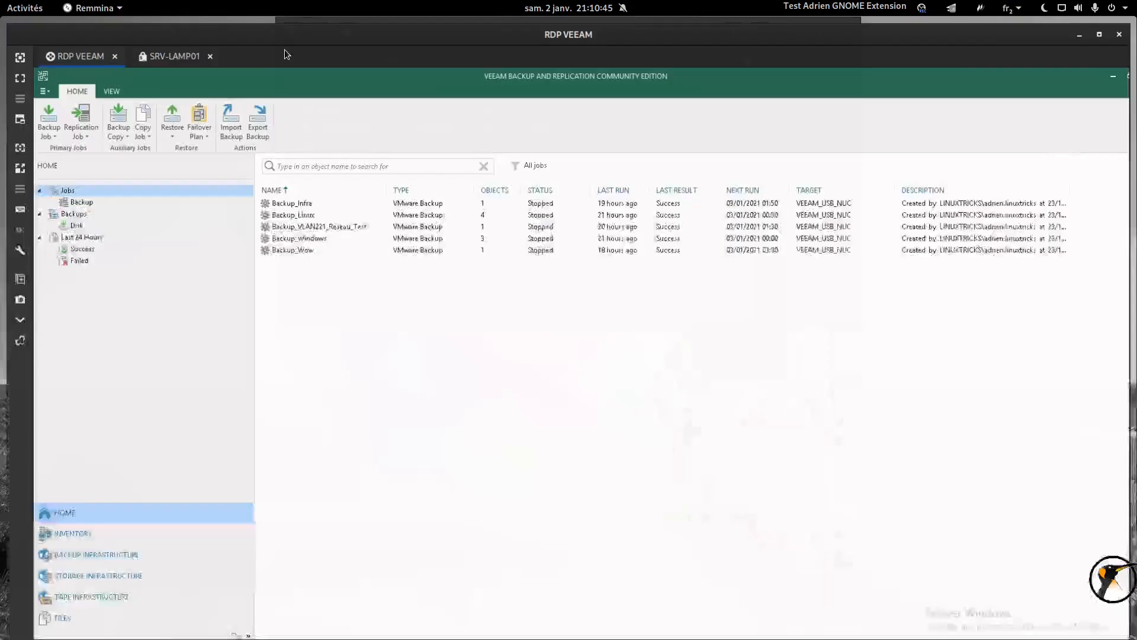
{"action": "left_click", "coordinate": [440, 13]}
Reboot SRV-LAMP01 with the reboot command, then bring the ESXi VM list forward.
{"action": "left_click", "coordinate": [138, 50]}
{"action": "left_click_drag", "start_coordinate": [399, 607], "coordinate": [598, 606]}
{"action": "left_click", "coordinate": [644, 583]}
{"action": "type", "text": "reboot"}
{"action": "key", "text": "Return"}
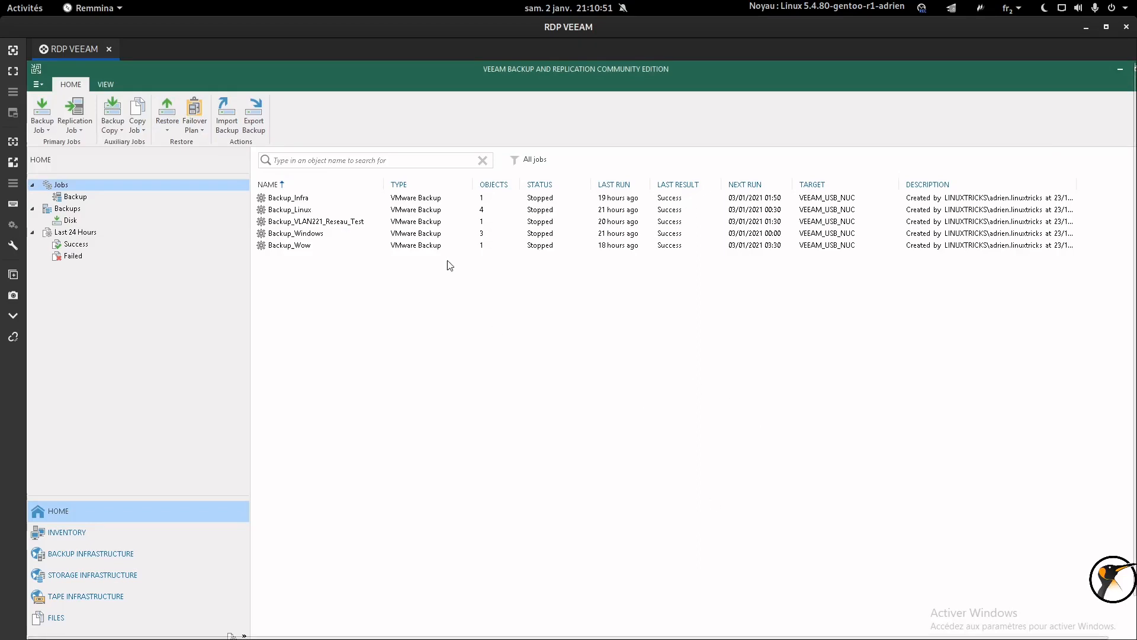
{"action": "left_click", "coordinate": [133, 632]}
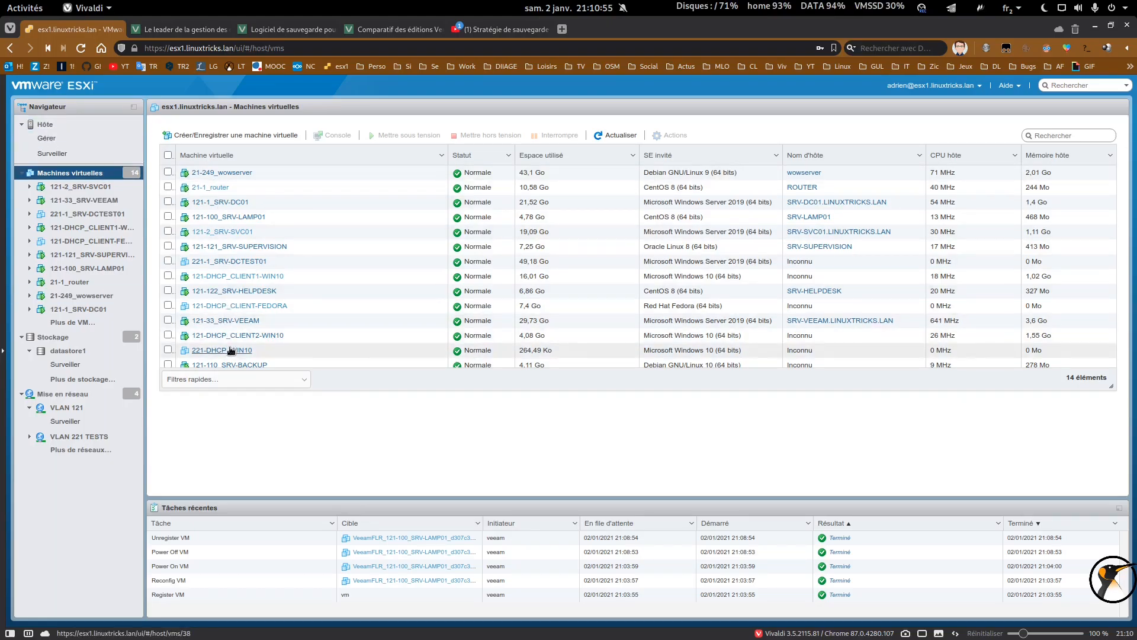
Open SRV-LAMP01's browser console and confirm it reaches the login prompt on kernel 4.18.0-193.el8.x86_64.
{"action": "left_click", "coordinate": [232, 218]}
{"action": "left_click", "coordinate": [195, 131]}
{"action": "left_click", "coordinate": [208, 145]}
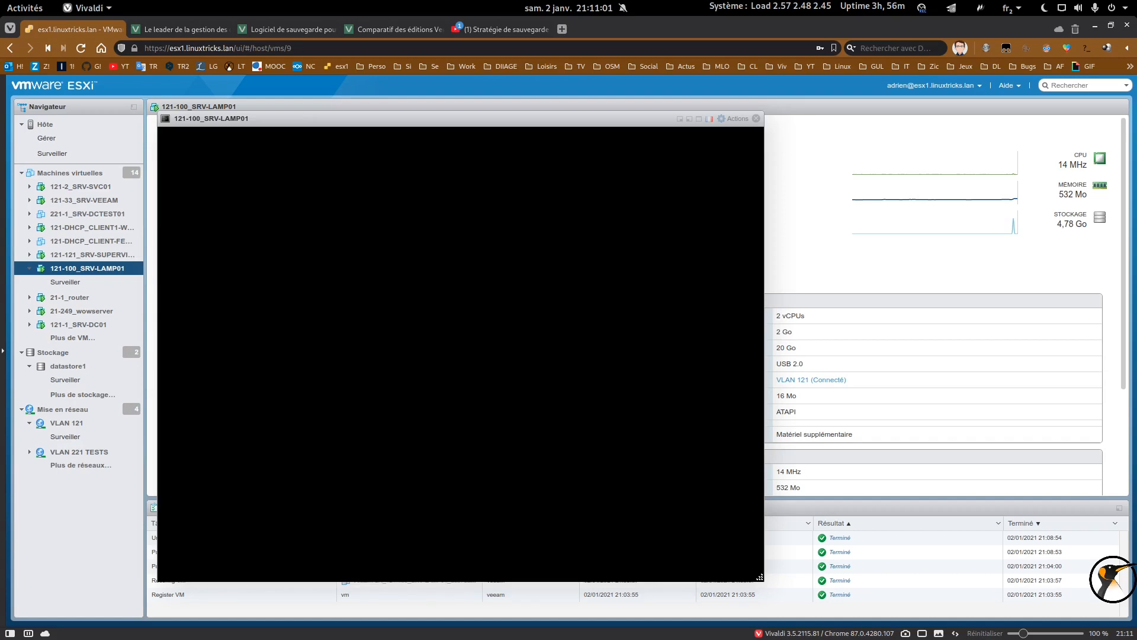
{"action": "left_click_drag", "start_coordinate": [420, 114], "coordinate": [580, 103]}
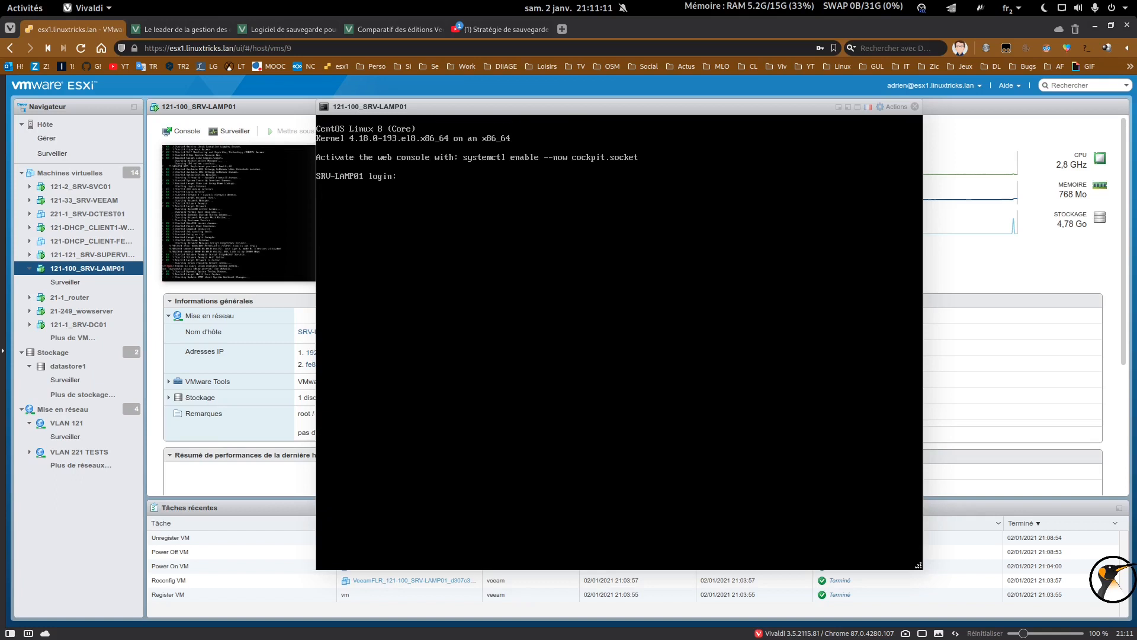
Close the VM console and return the Veeam RDP session to full screen.
{"action": "left_click", "coordinate": [915, 107]}
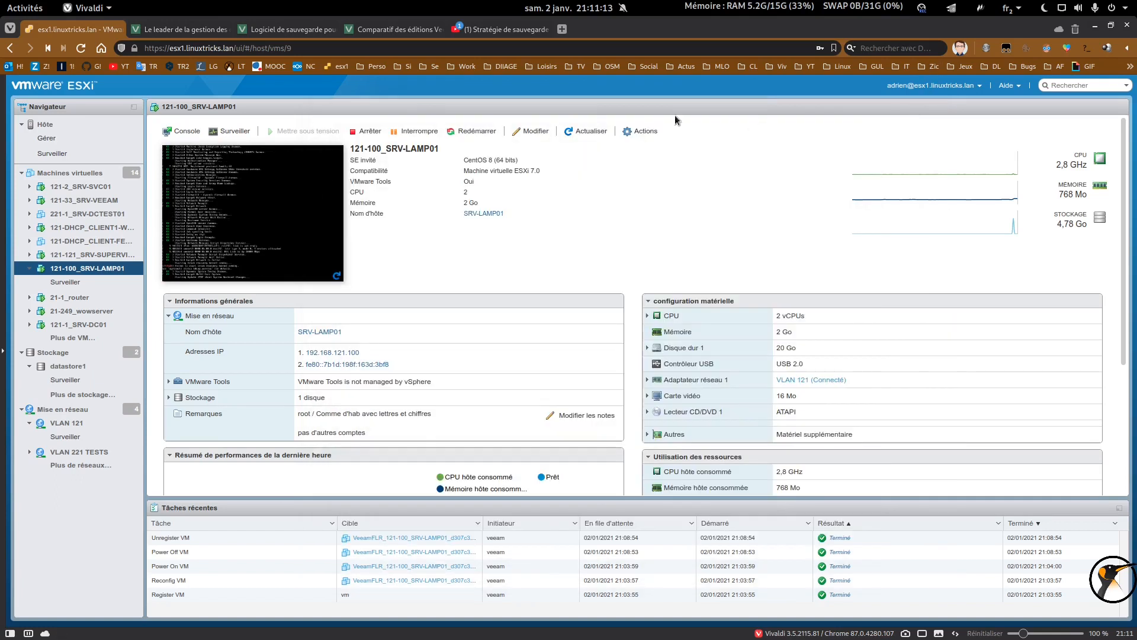
{"action": "left_click", "coordinate": [1096, 28]}
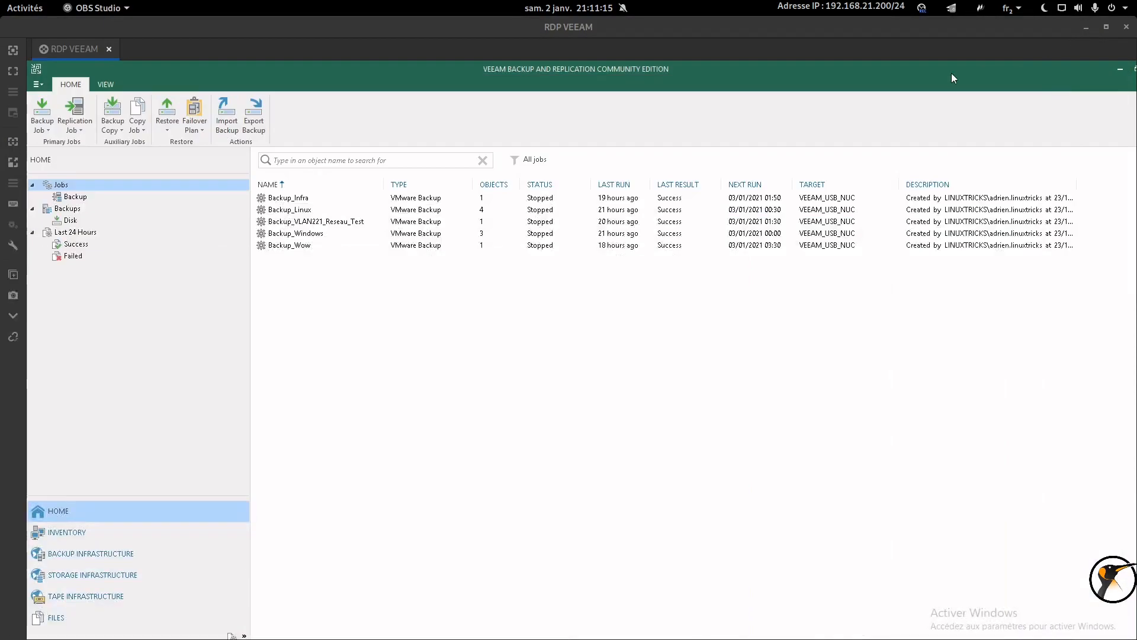
{"action": "left_click", "coordinate": [13, 71]}
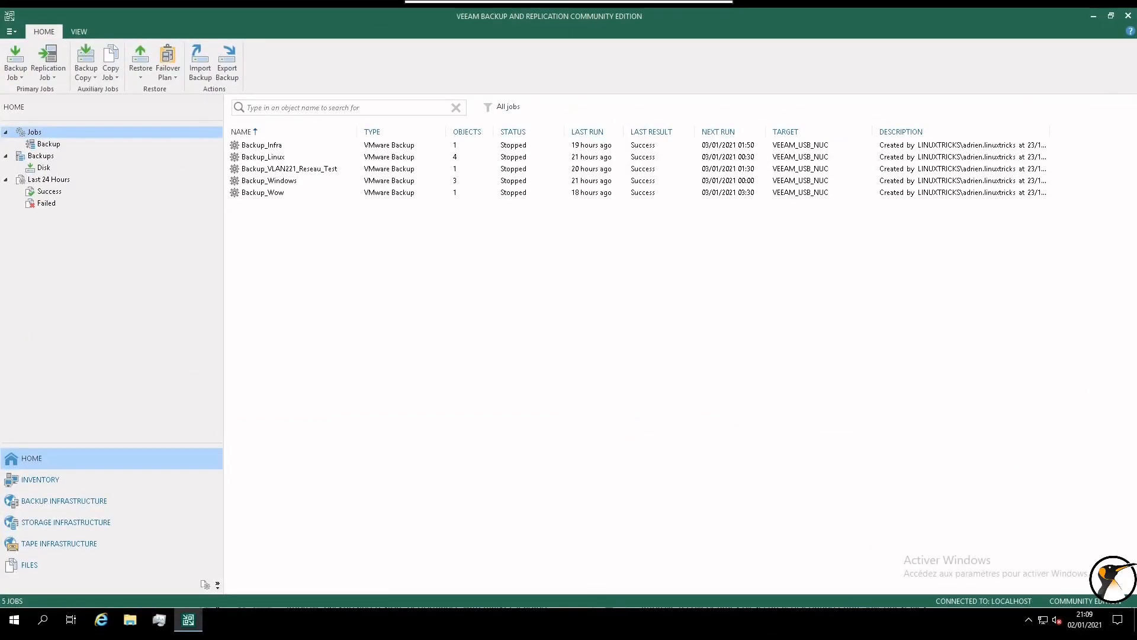